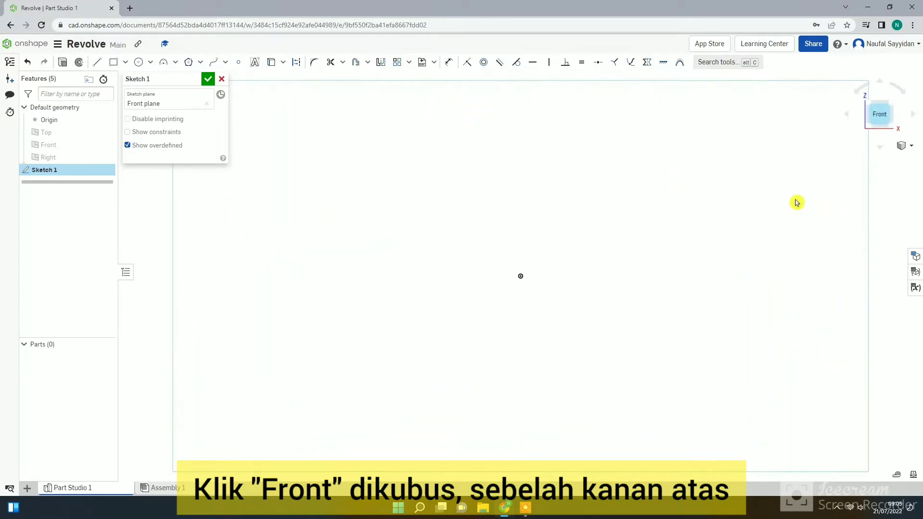
Draw a vertical construction line about 2.5 in long upward from the origin.
click(96, 61)
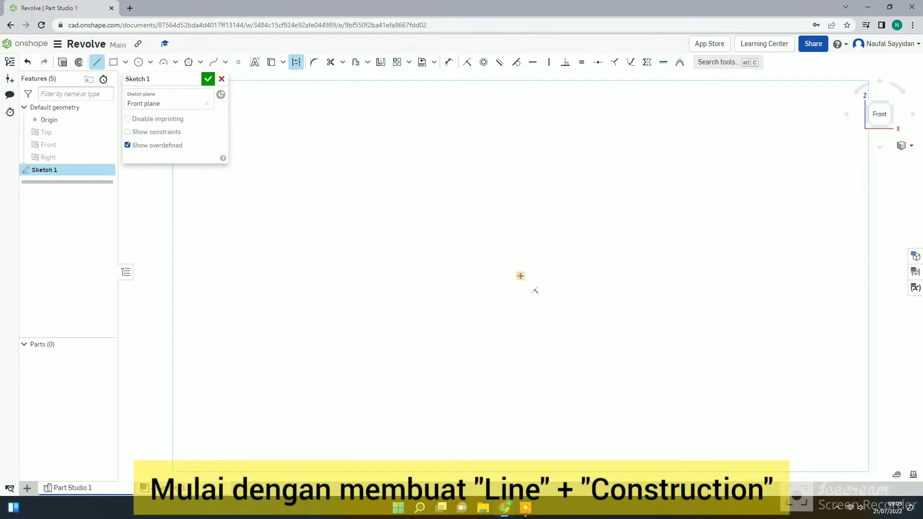
click(521, 276)
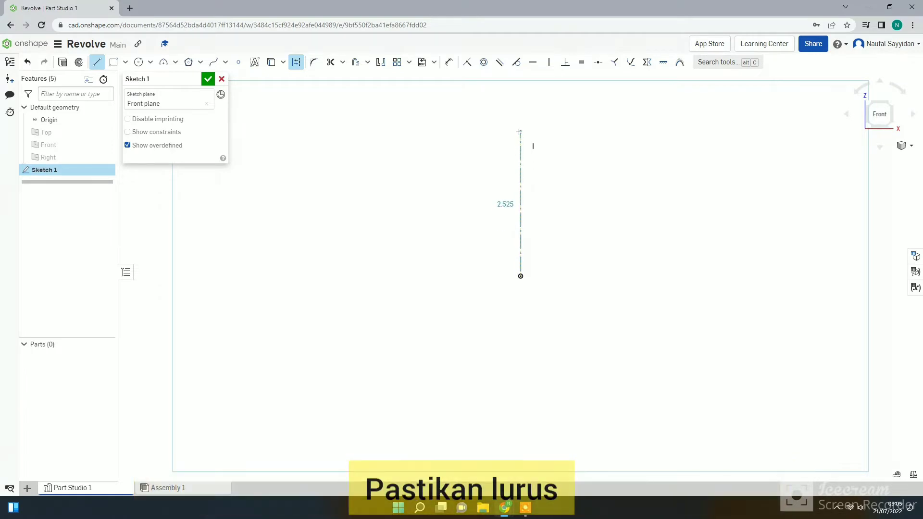
click(520, 132)
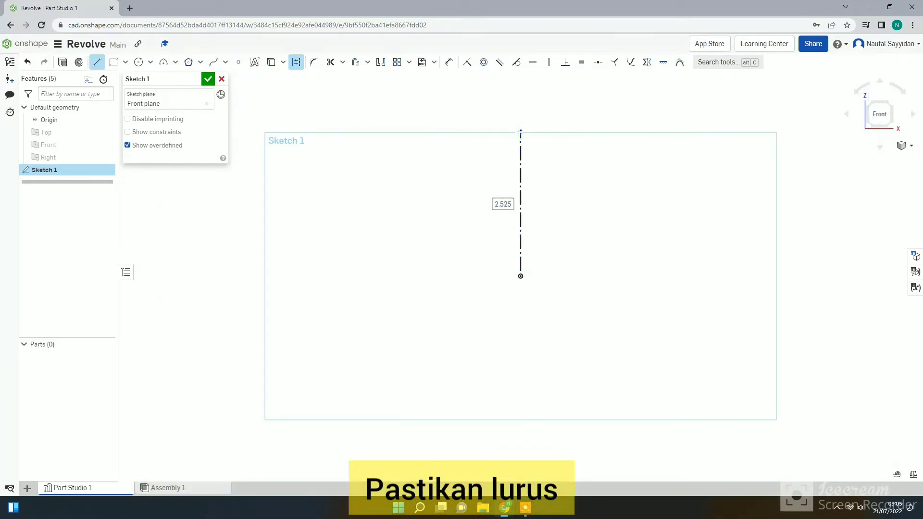
key(Escape)
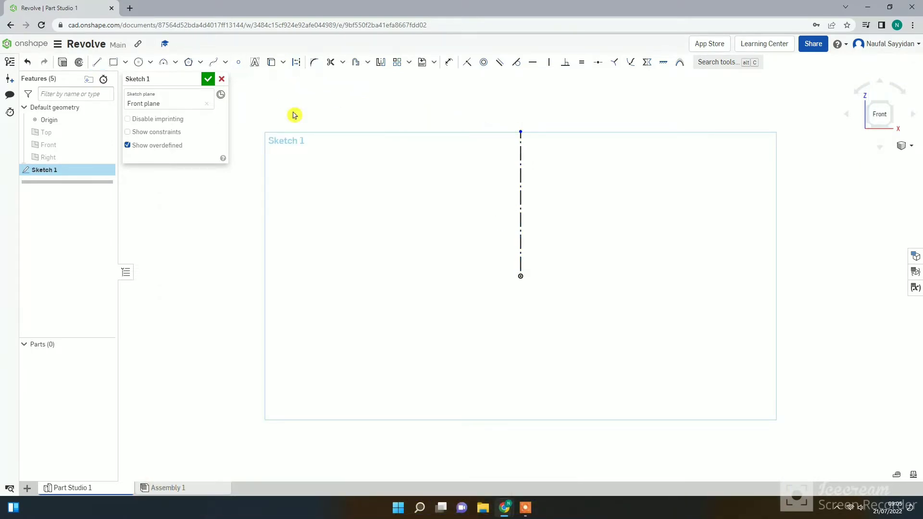
Dimension the vertical construction line to 2 in and centre the dimension text along the line's height.
click(446, 65)
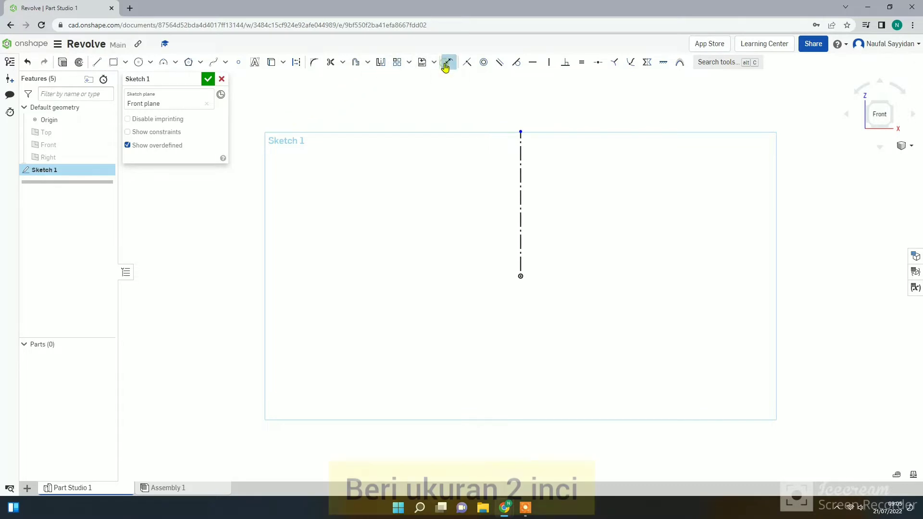
click(520, 243)
click(481, 244)
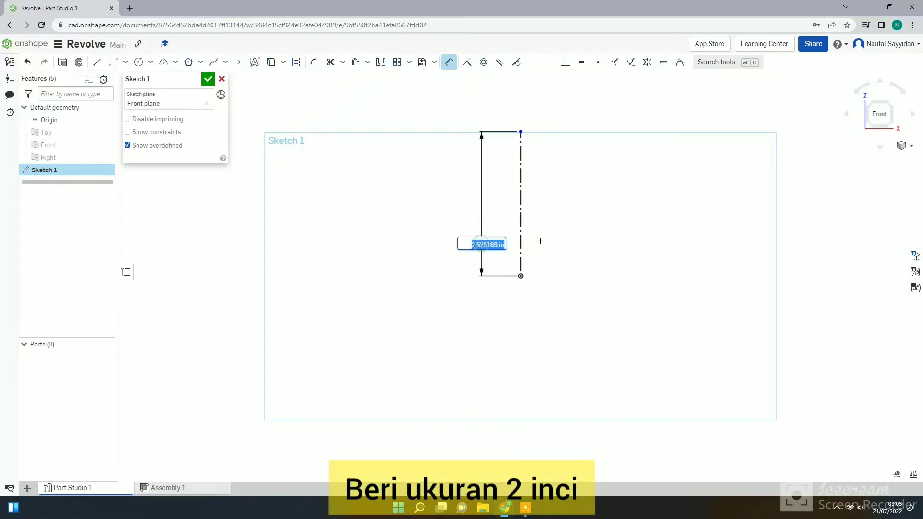
text(2)
key(Return)
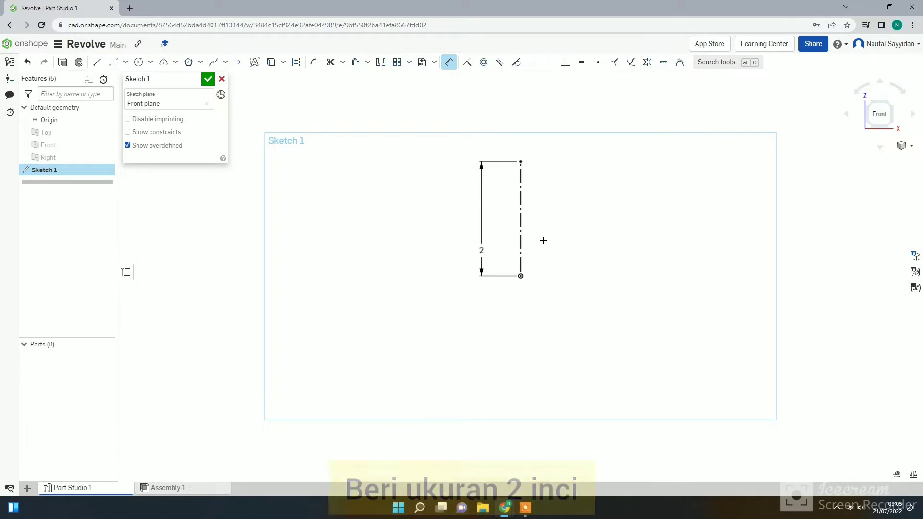
drag(481, 249, 482, 222)
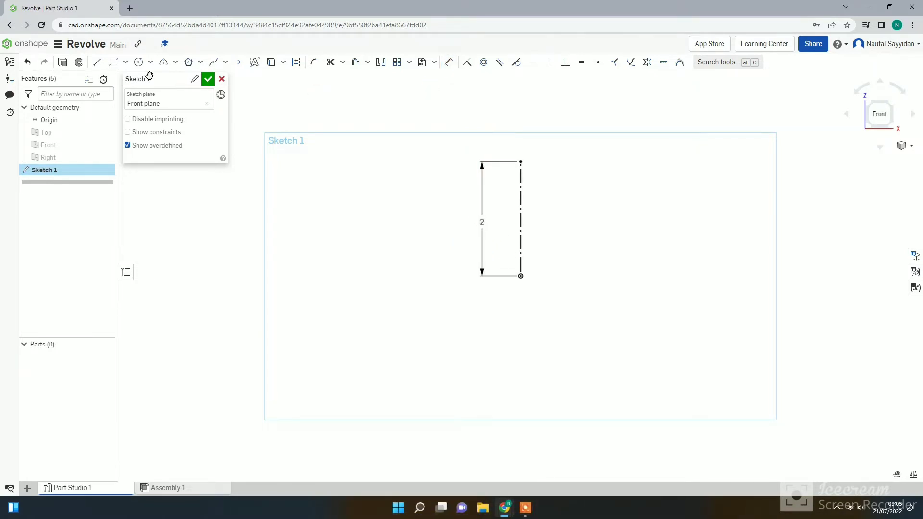
Draw a horizontal line about 1.75 in long rightward from the origin, continued by an outward-slanting line about 1.96 in long.
click(97, 62)
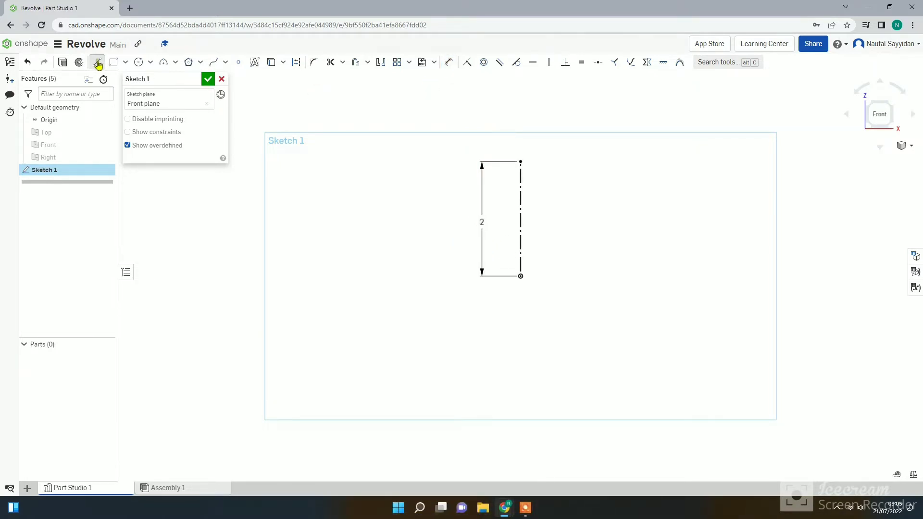
click(520, 276)
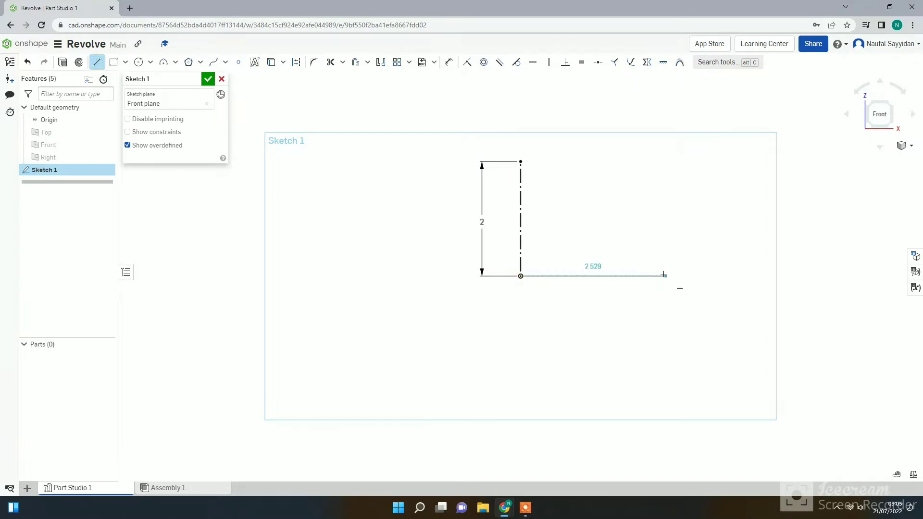
click(621, 276)
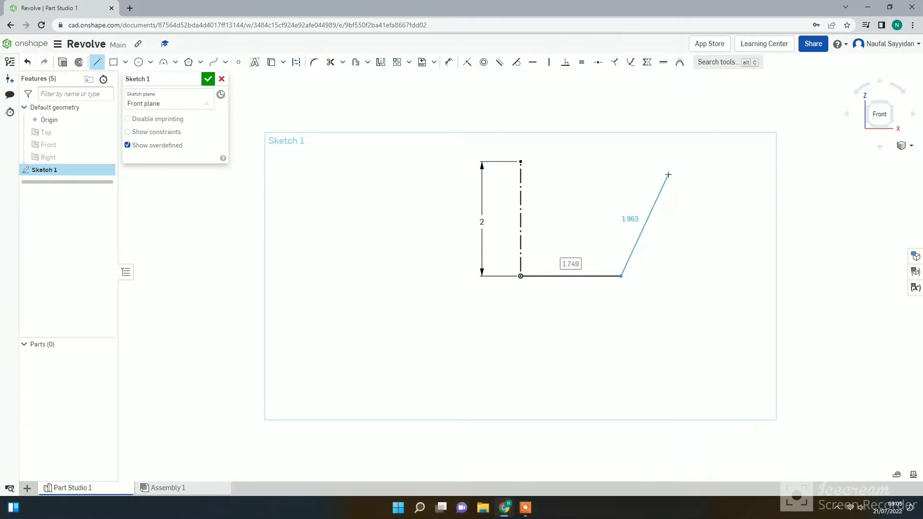
click(669, 174)
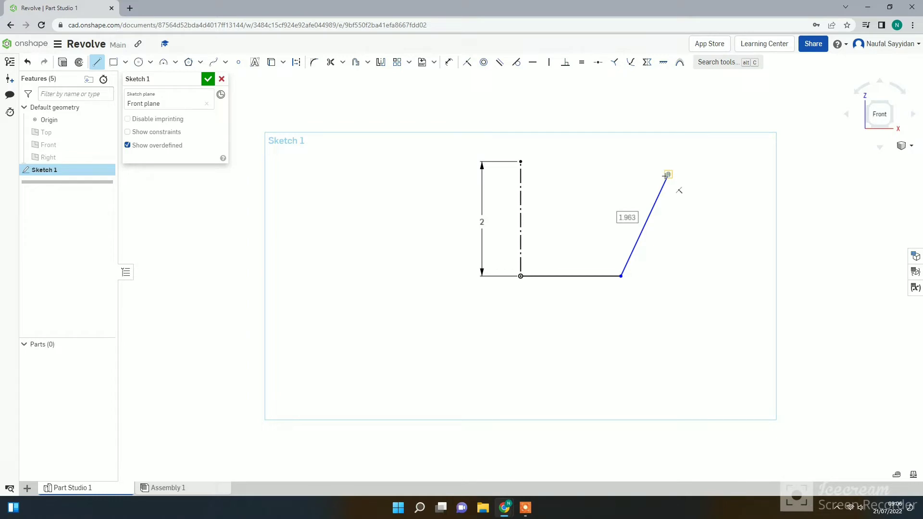
key(Escape)
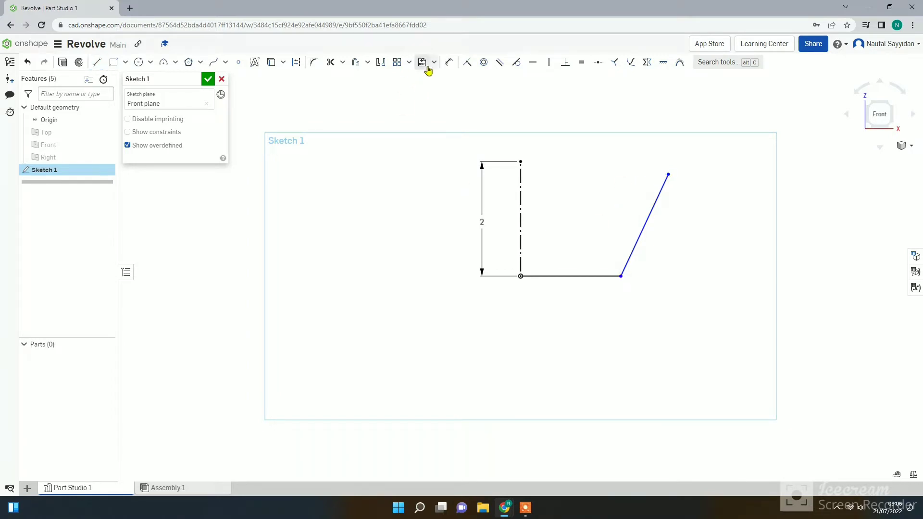
Dimension the horizontal base line below the profile, entering its length as 2/2.
click(449, 62)
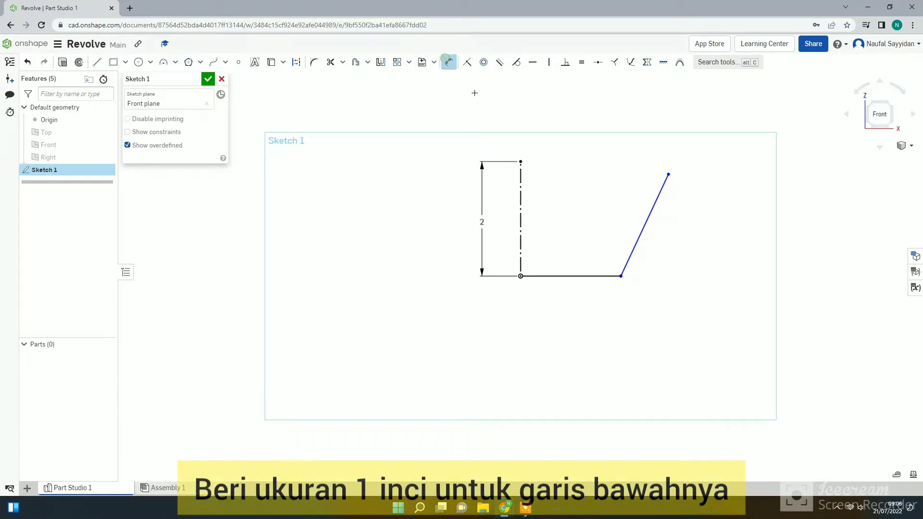
click(557, 277)
click(562, 314)
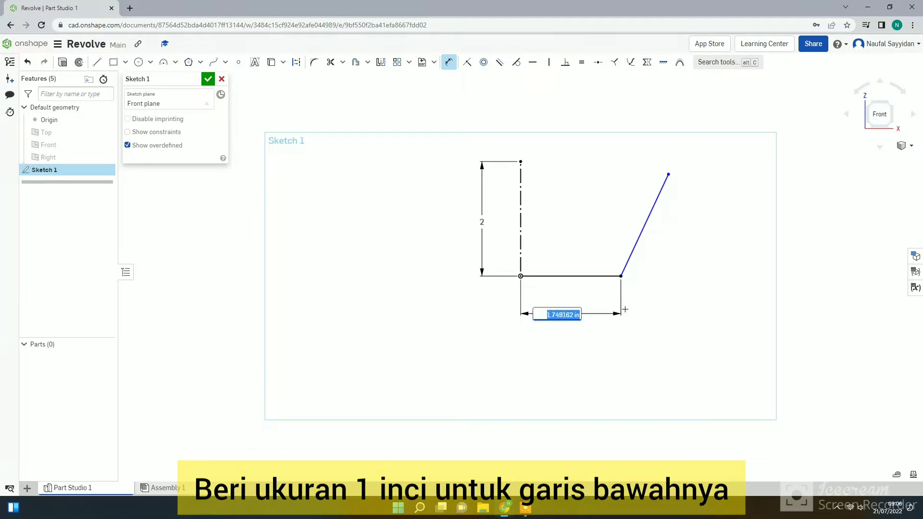
text(1)
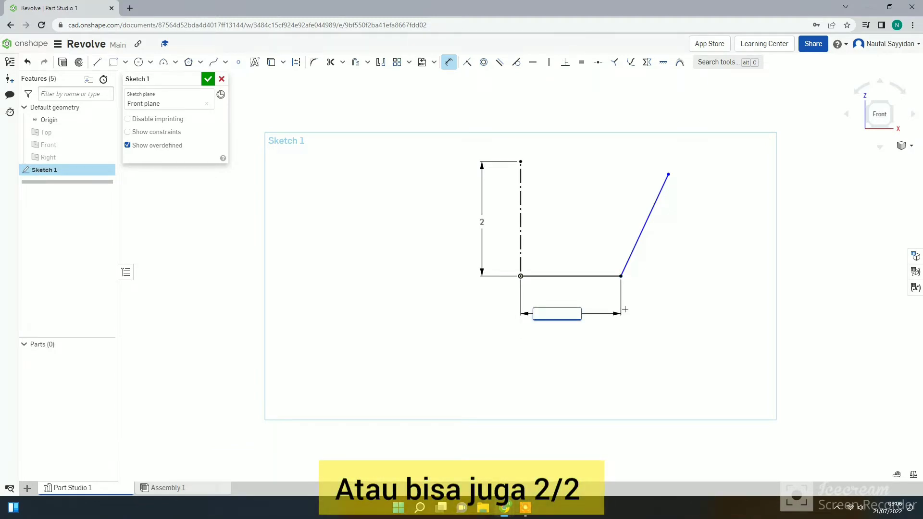
text(2/2)
key(Return)
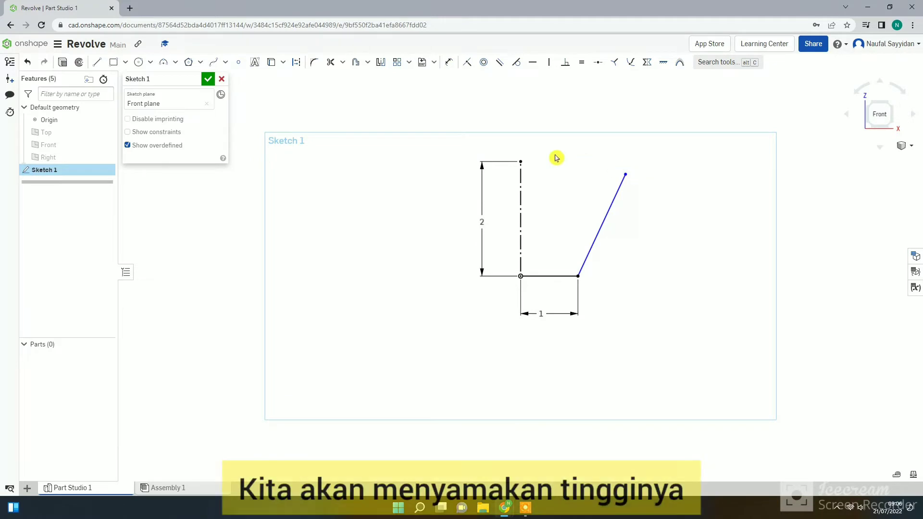
Apply a Horizontal constraint between the slanted line's upper endpoint and the construction line's upper endpoint.
click(625, 174)
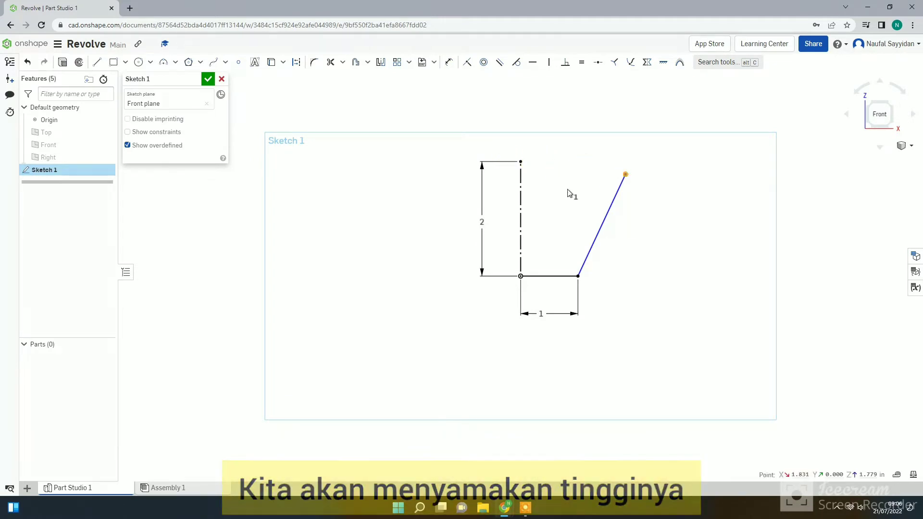
click(521, 162)
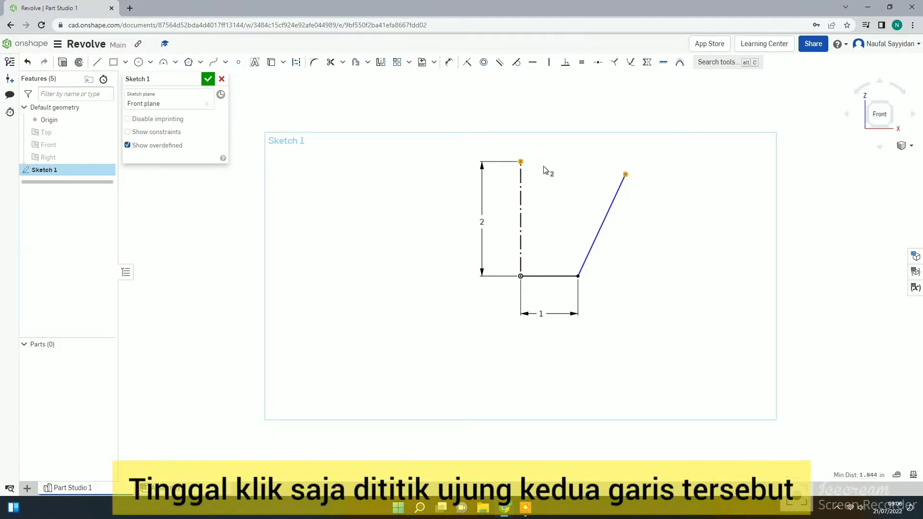
click(534, 63)
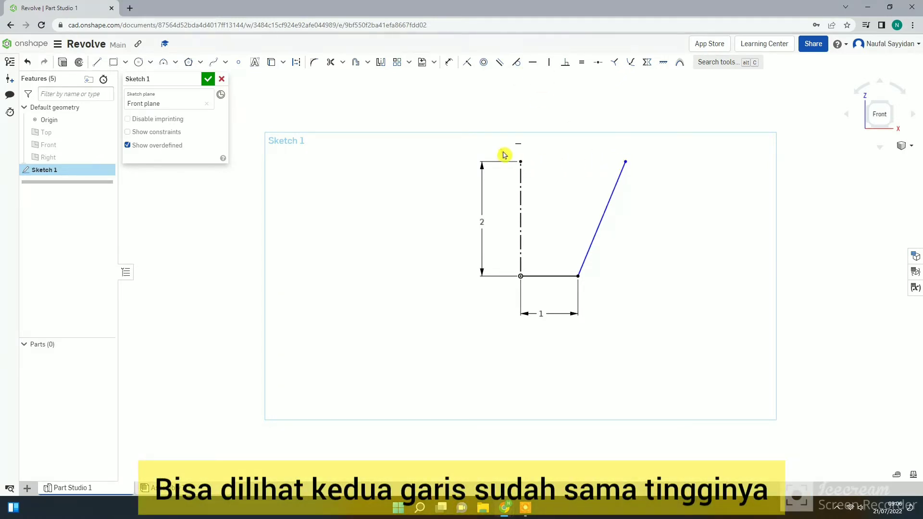
Dimension the horizontal distance between the upper endpoints of the construction line and the slanted line to 2 in.
click(448, 64)
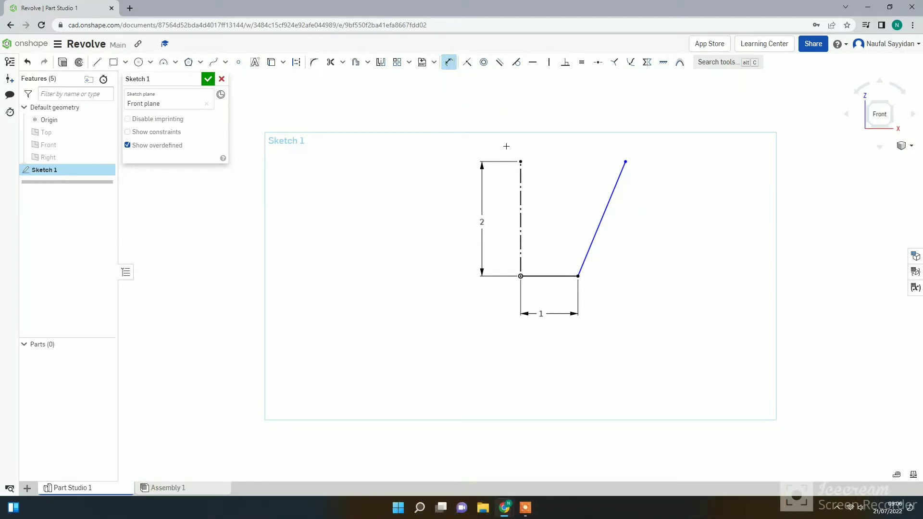
click(625, 162)
click(598, 147)
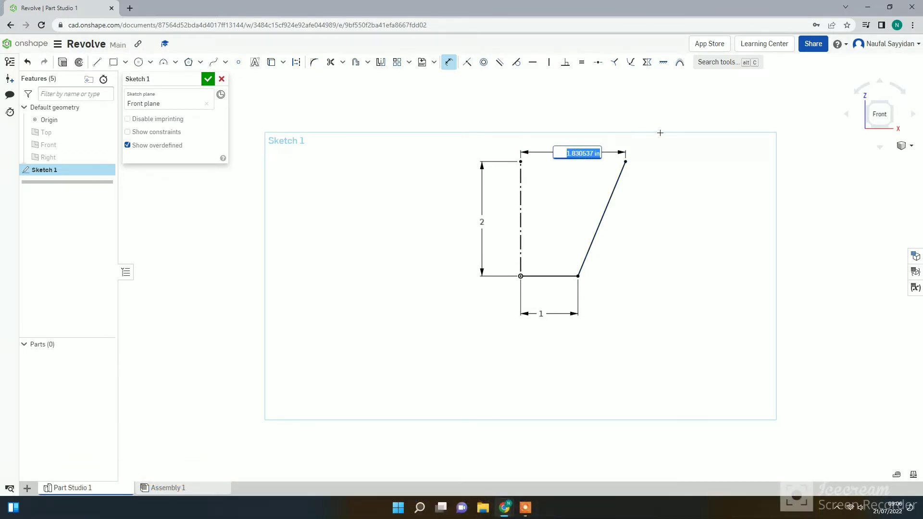
key(BackSpace)
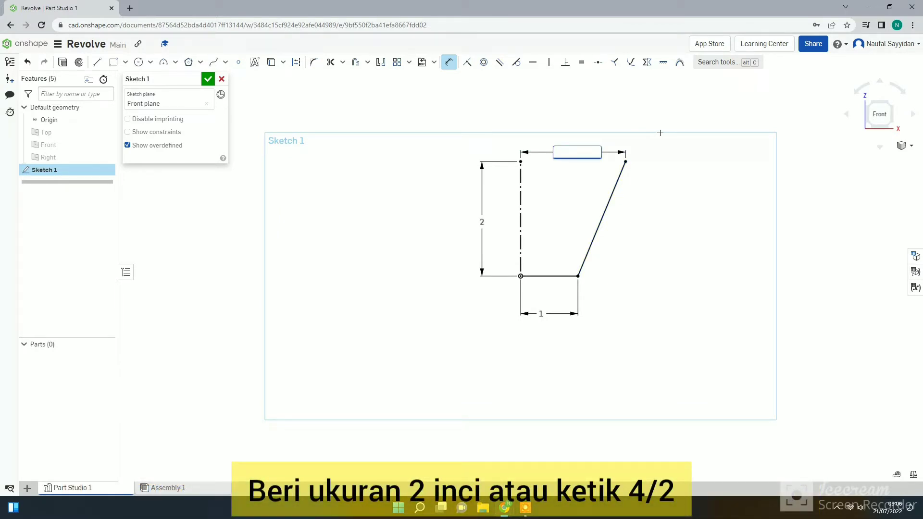
key(Return)
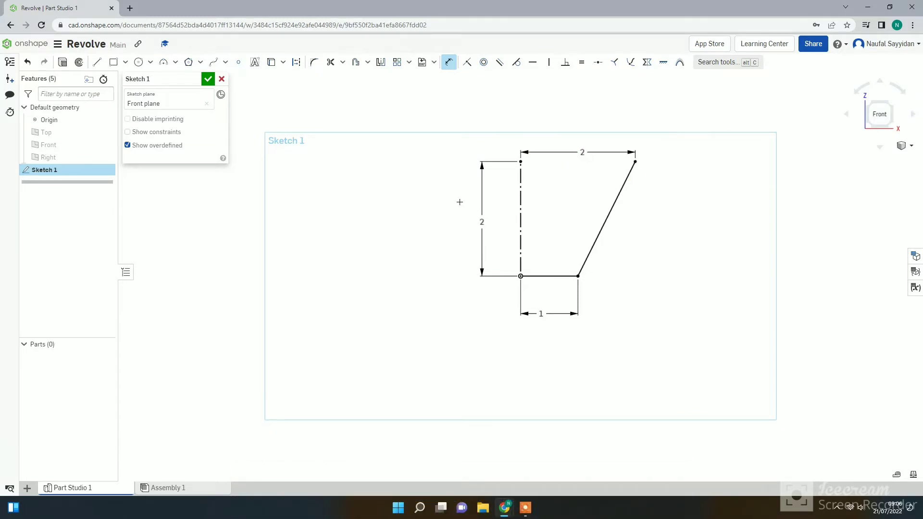
click(449, 62)
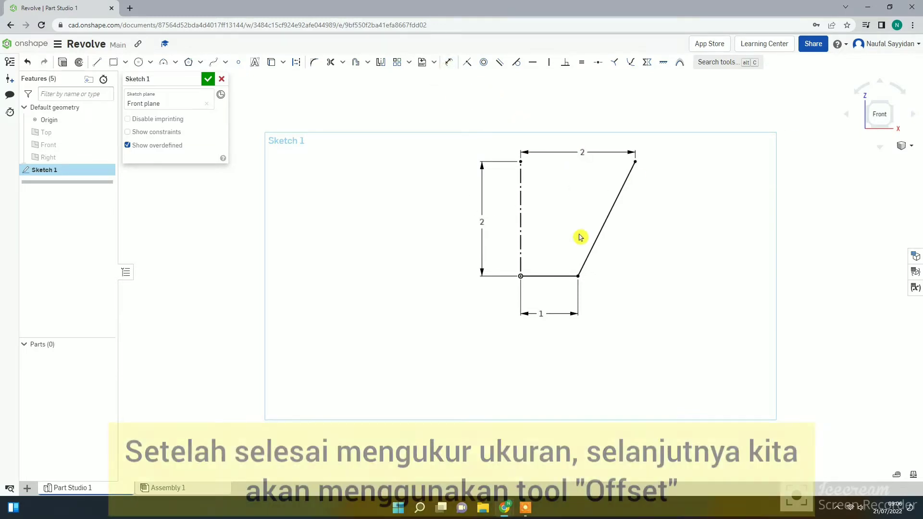
Offset the base line and the slanted line together toward the inside of the profile.
click(367, 62)
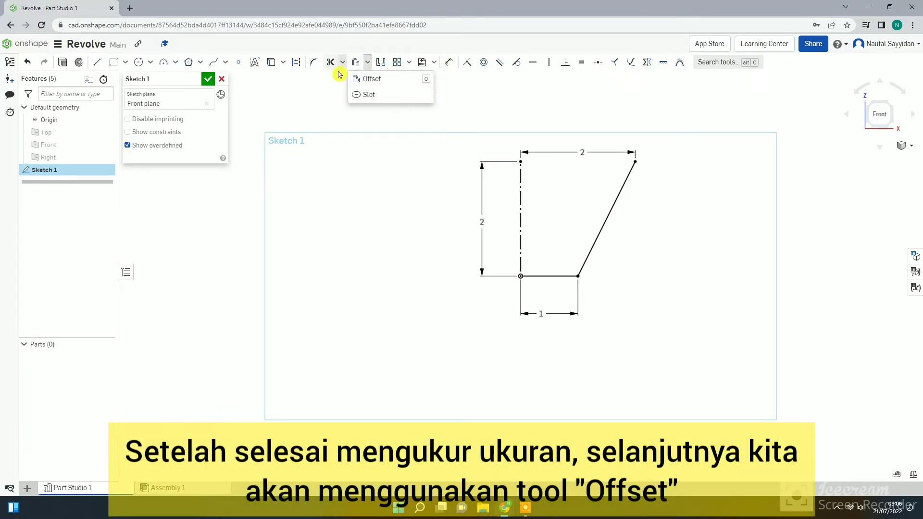
click(553, 257)
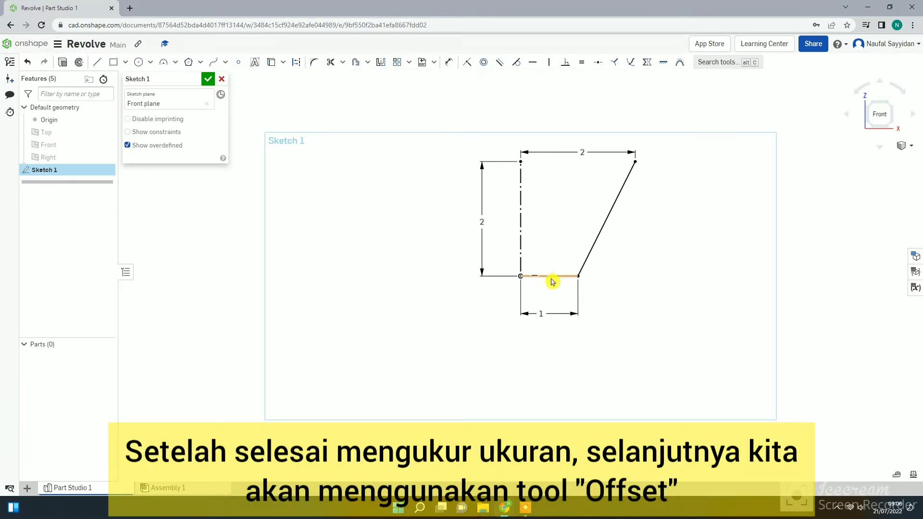
click(553, 276)
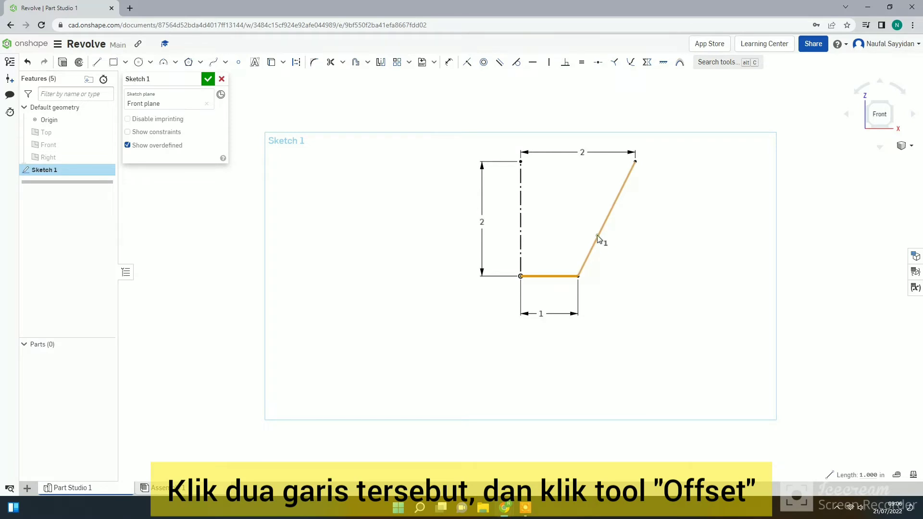
click(597, 235)
click(368, 63)
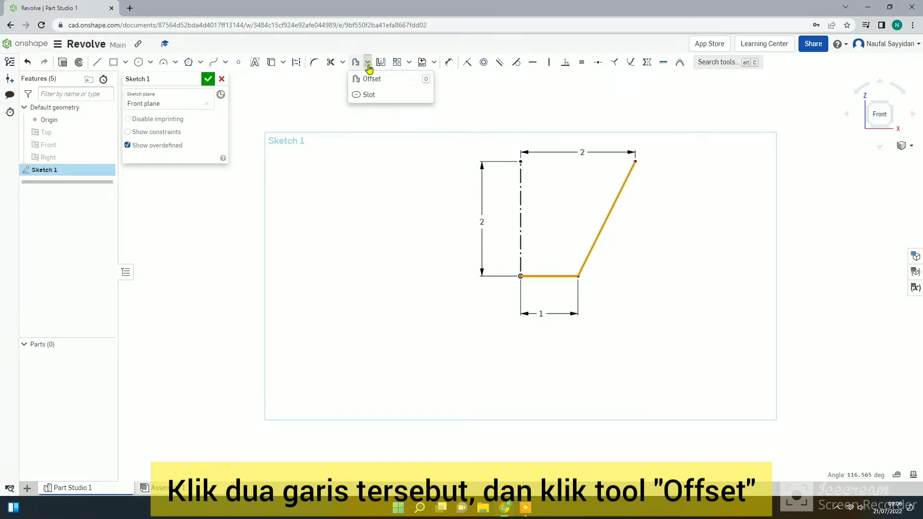
click(382, 79)
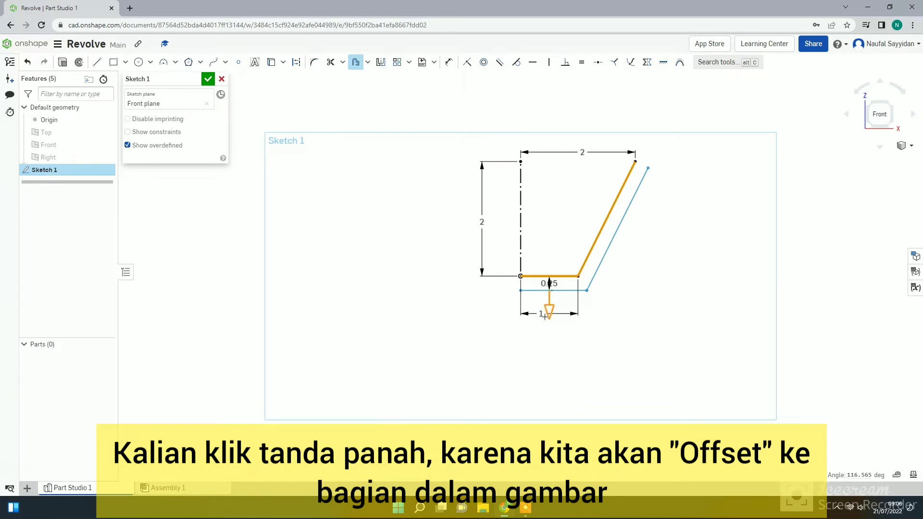
click(549, 310)
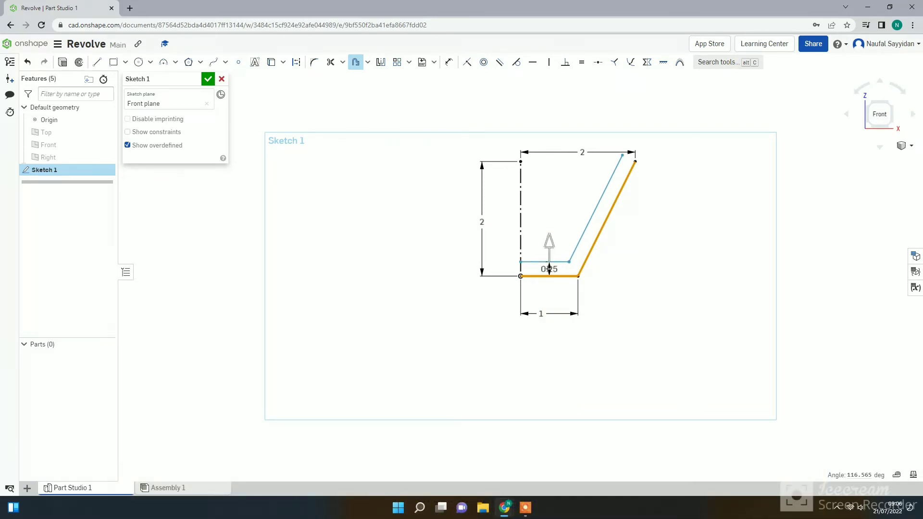
click(569, 235)
Set the offset distance to 0.121 in and move its dimension outside the profile, to the right of the base.
double_click(553, 269)
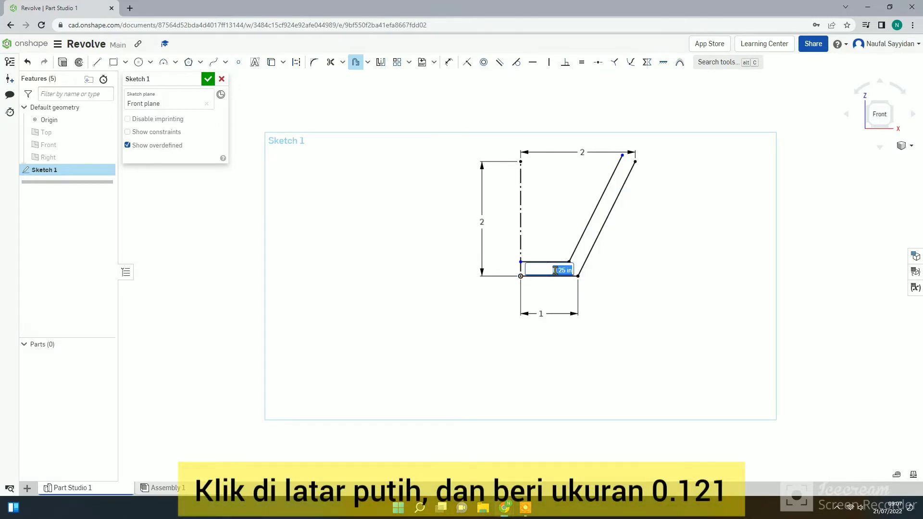
key(BackSpace)
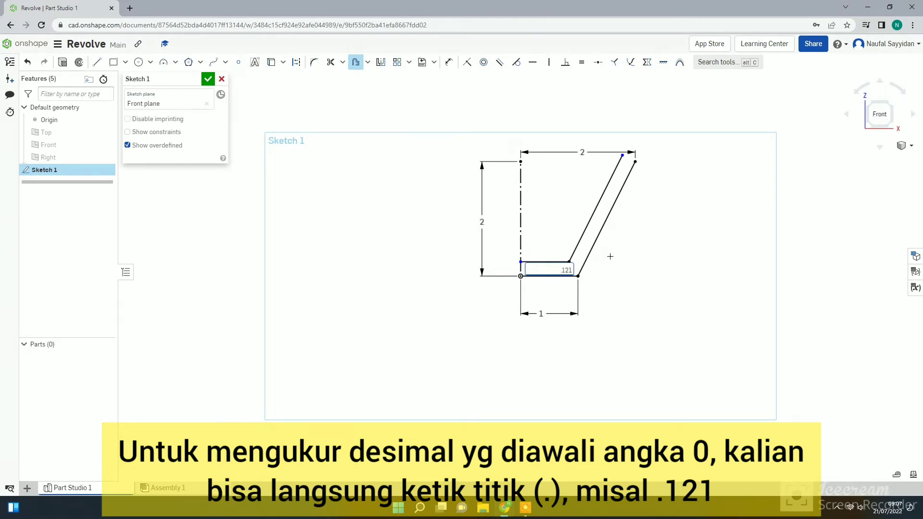
key(Escape)
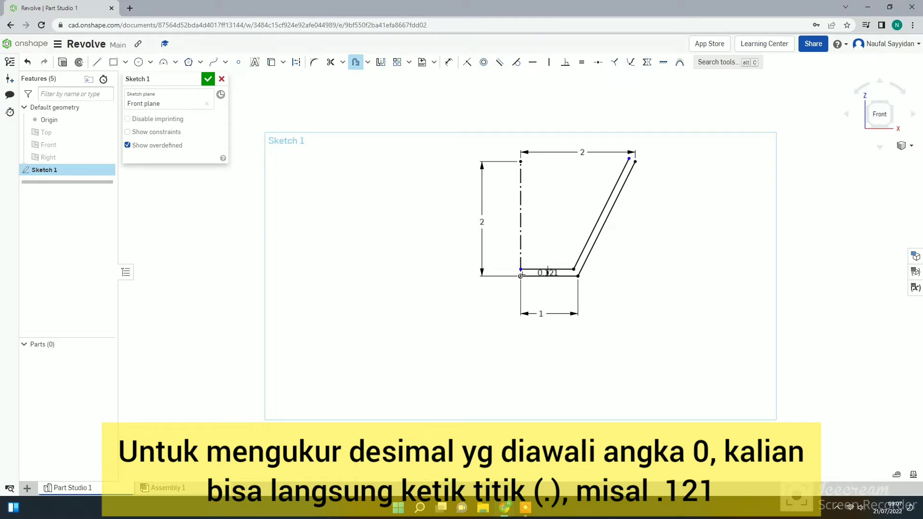
click(355, 62)
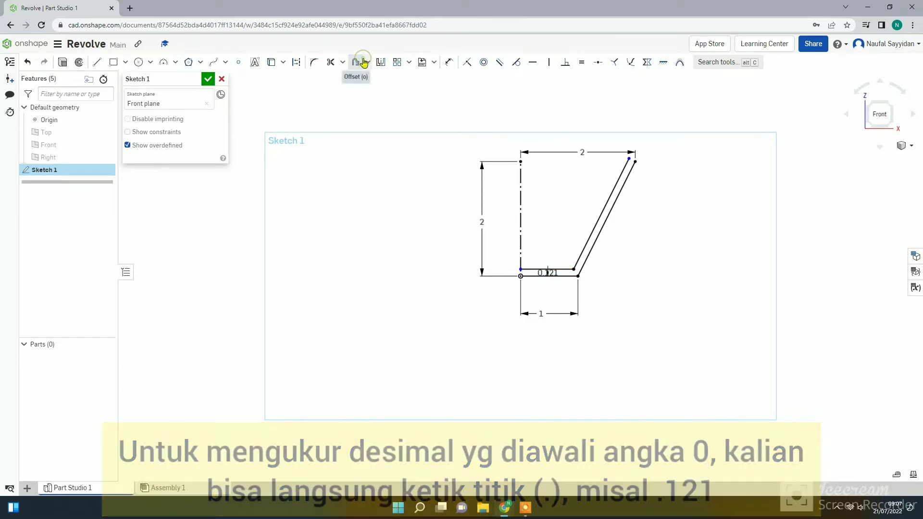
drag(549, 273, 634, 282)
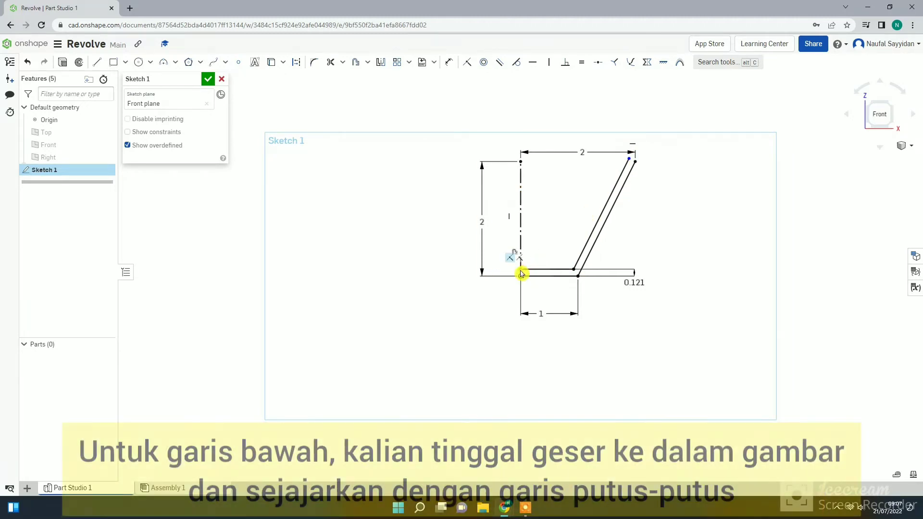
Attach the inner base line's free end to the construction axis and apply a Horizontal constraint between both slanted lines' upper endpoints.
drag(523, 272, 523, 273)
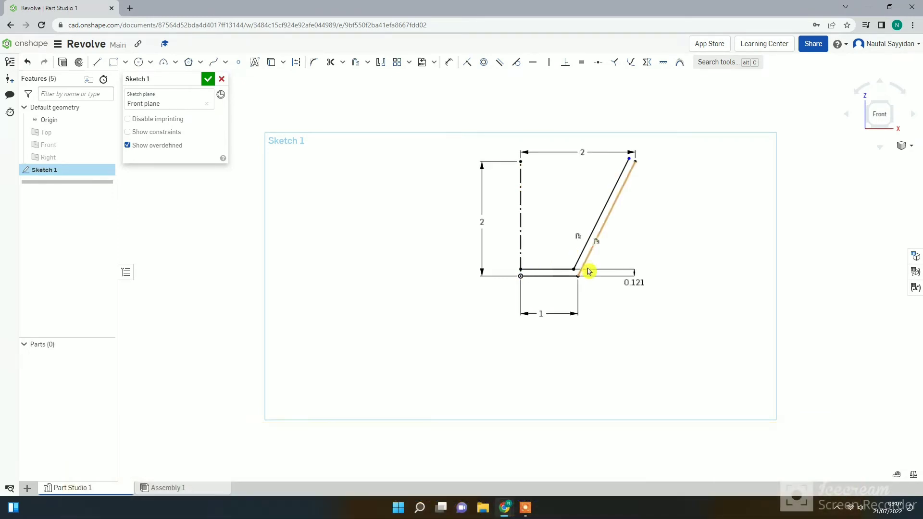
click(629, 161)
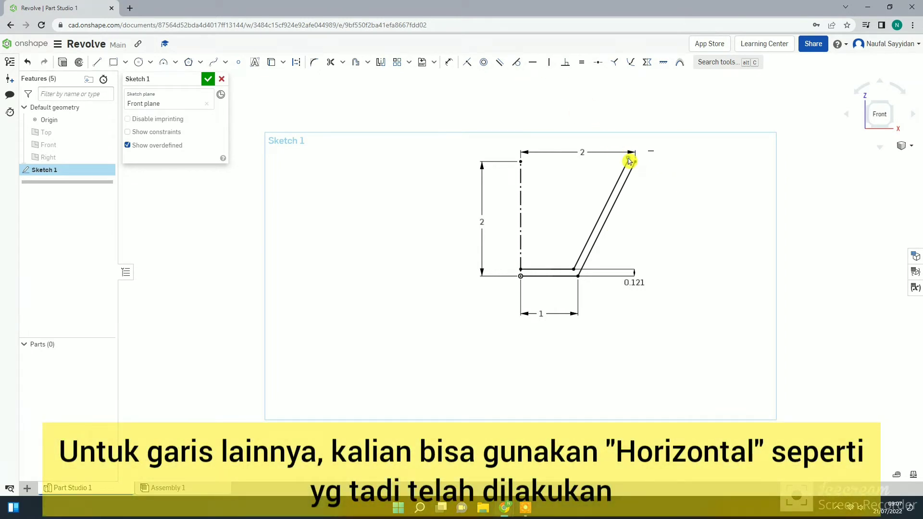
click(636, 161)
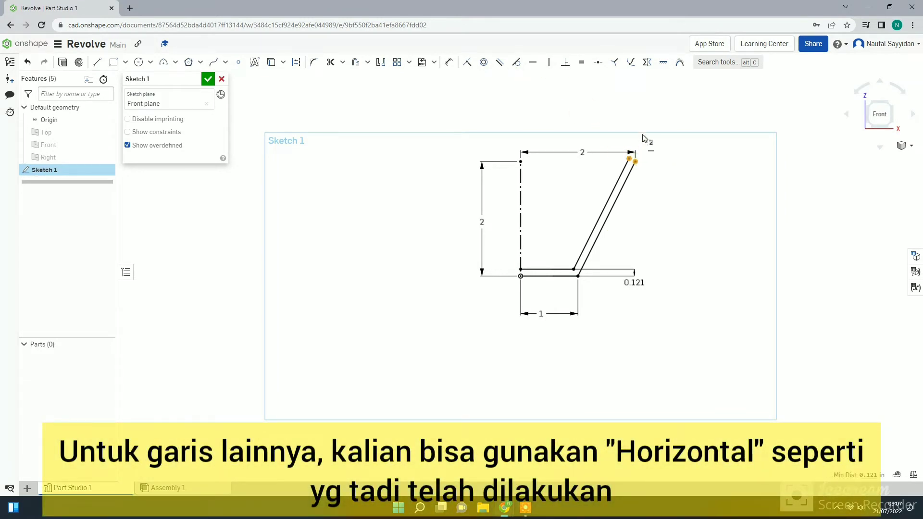
click(533, 62)
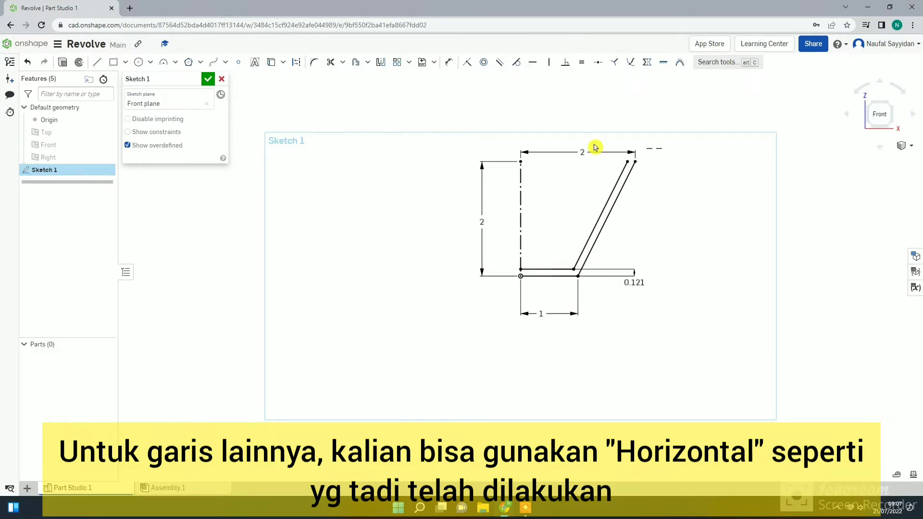
Close the profile with short lines along the axis at the base and across the rim, and finish the sketch.
click(97, 62)
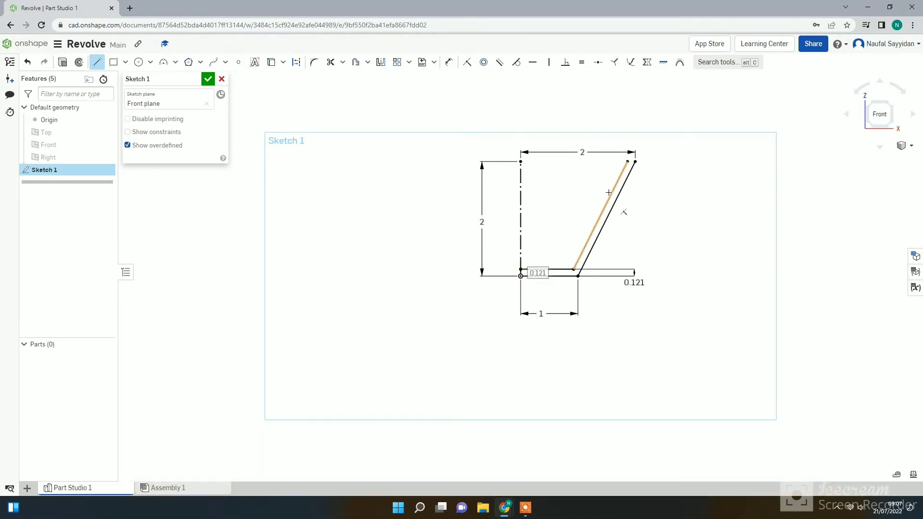
click(629, 162)
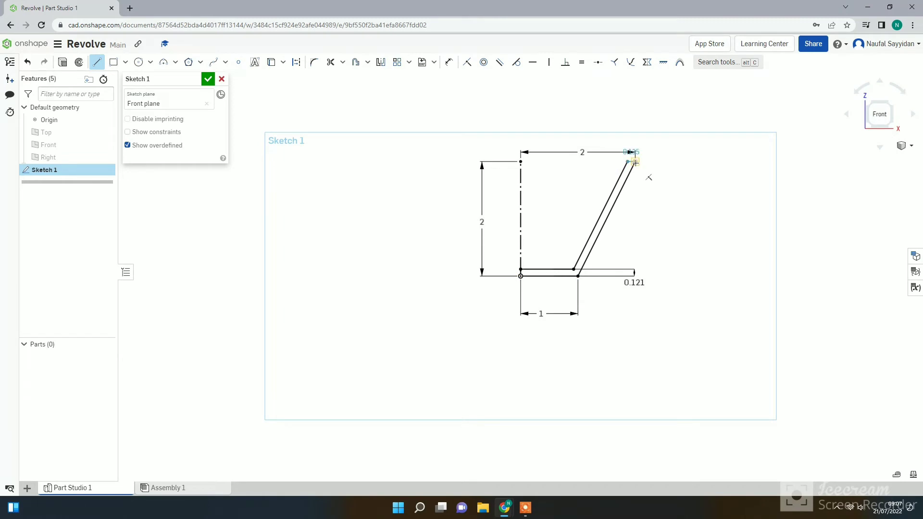
click(636, 163)
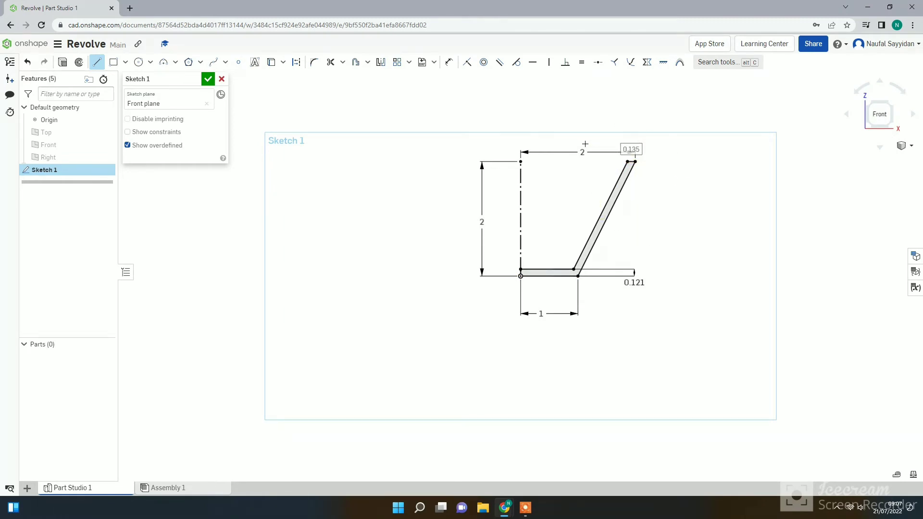
click(206, 83)
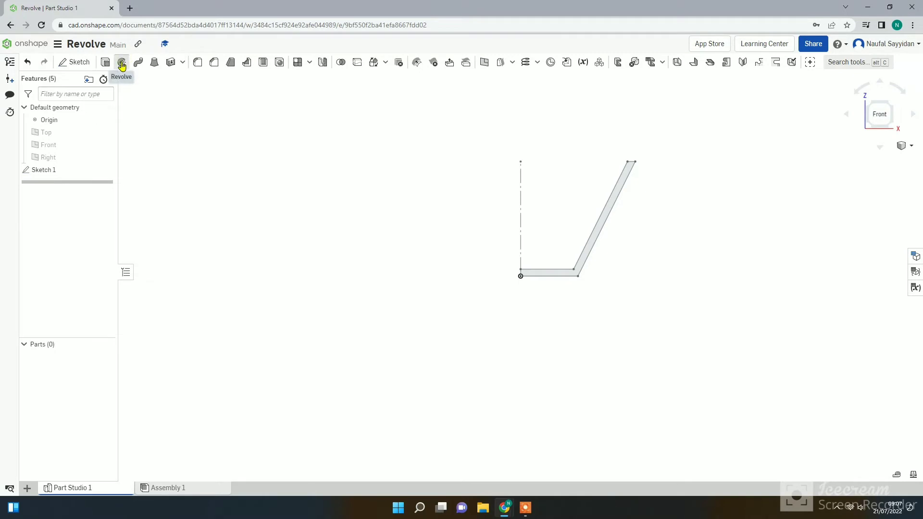
Revolve the closed profile as a new solid, Full, around the vertical construction line.
click(122, 63)
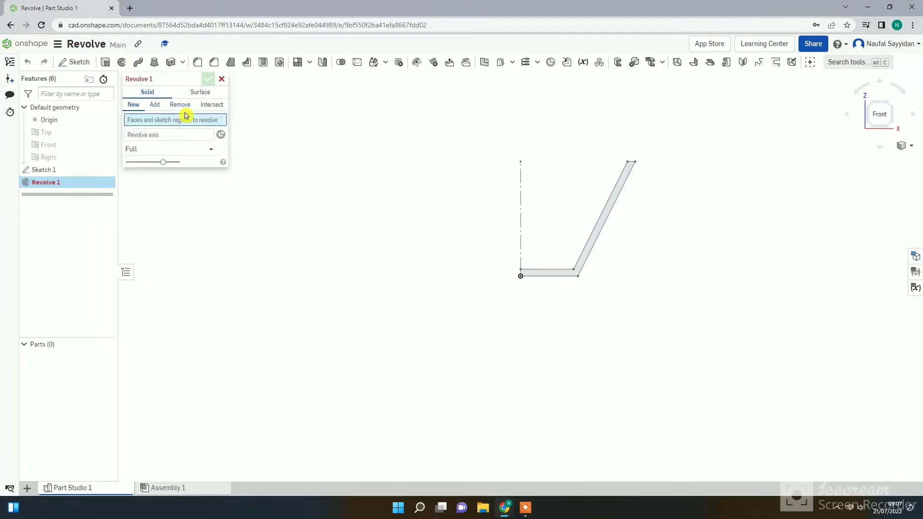
click(611, 208)
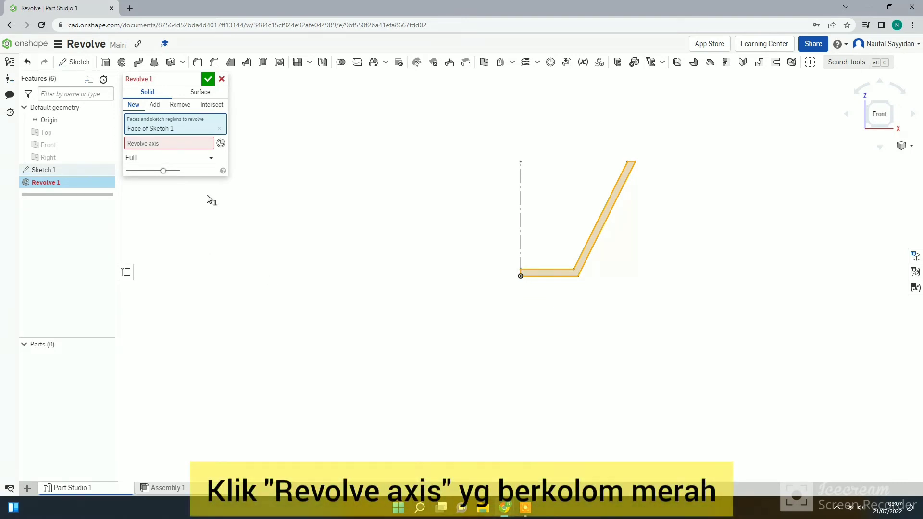
click(191, 144)
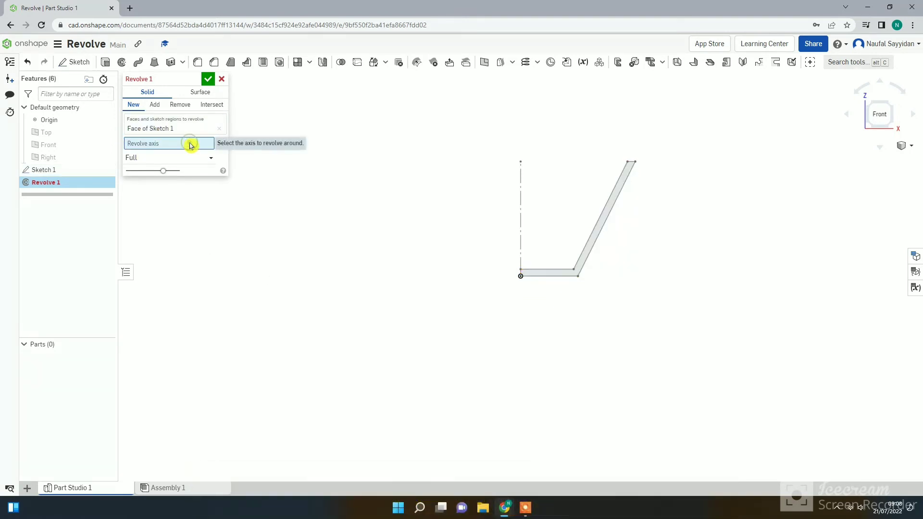
click(523, 187)
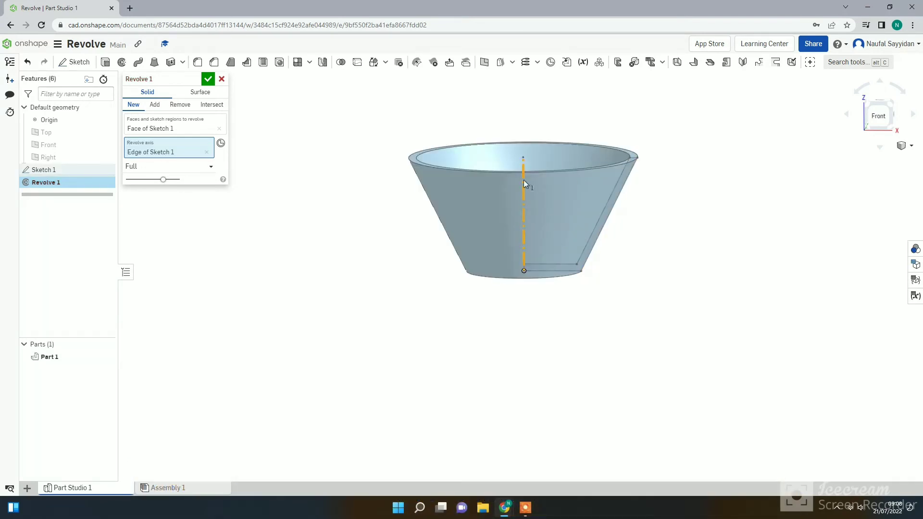
right_drag(524, 180, 510, 198)
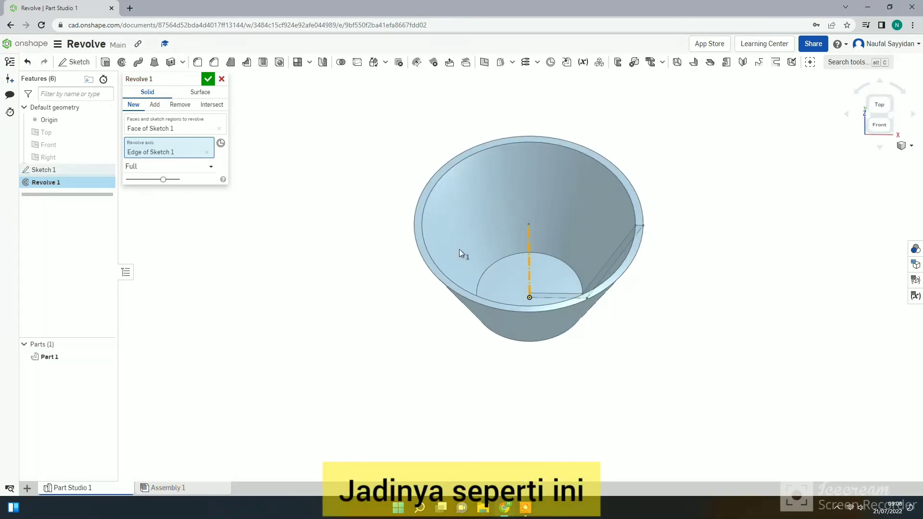
click(208, 78)
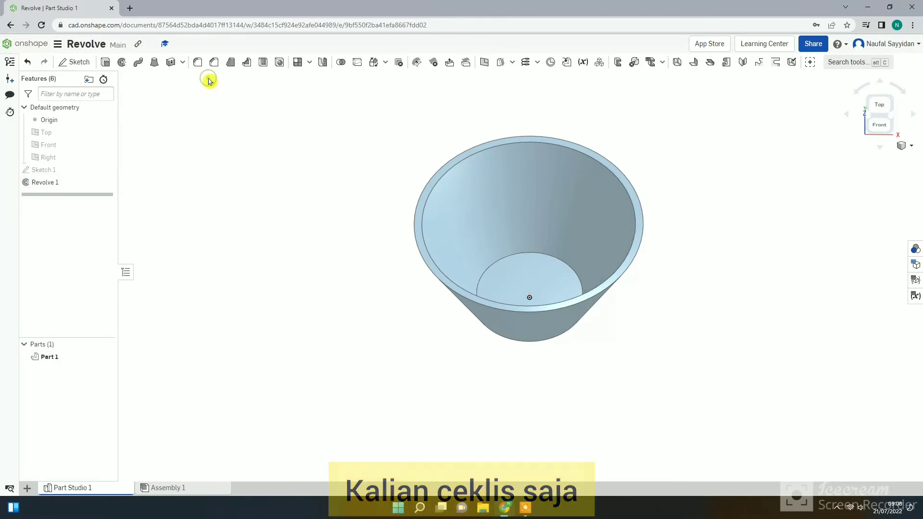
right_drag(388, 280, 509, 267)
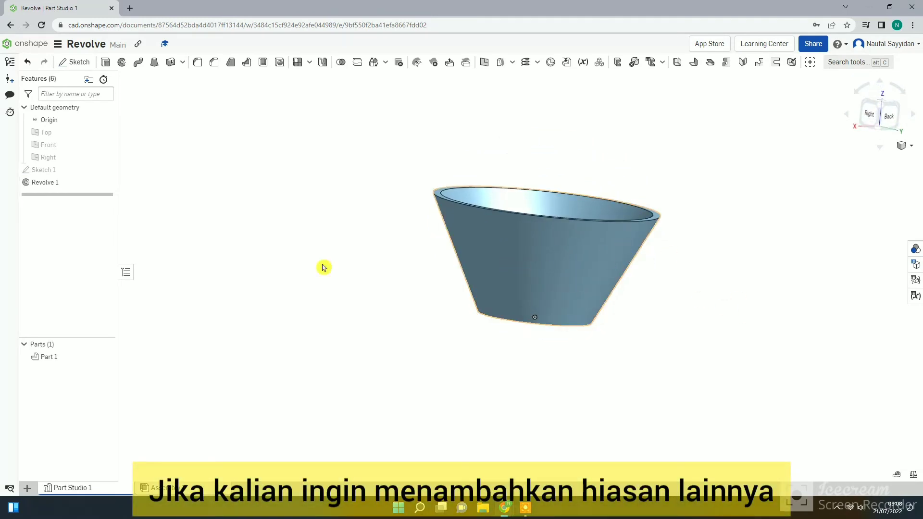
Reopen Sketch 1 and sketch a small triangle on the outer slanted line, with a vertical side about 0.121 in and a short side about 0.054 in.
right_click(73, 174)
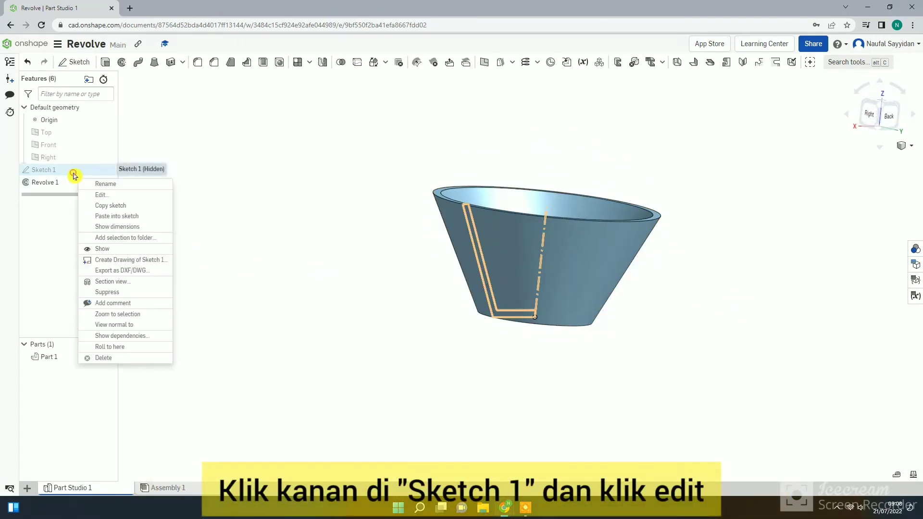
click(108, 196)
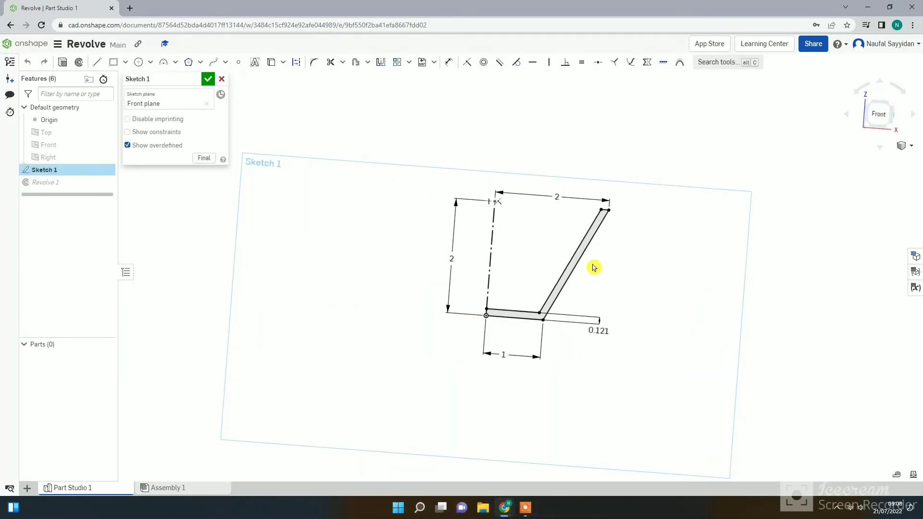
scroll(592, 266, up, 5)
scroll(593, 246, up, 5)
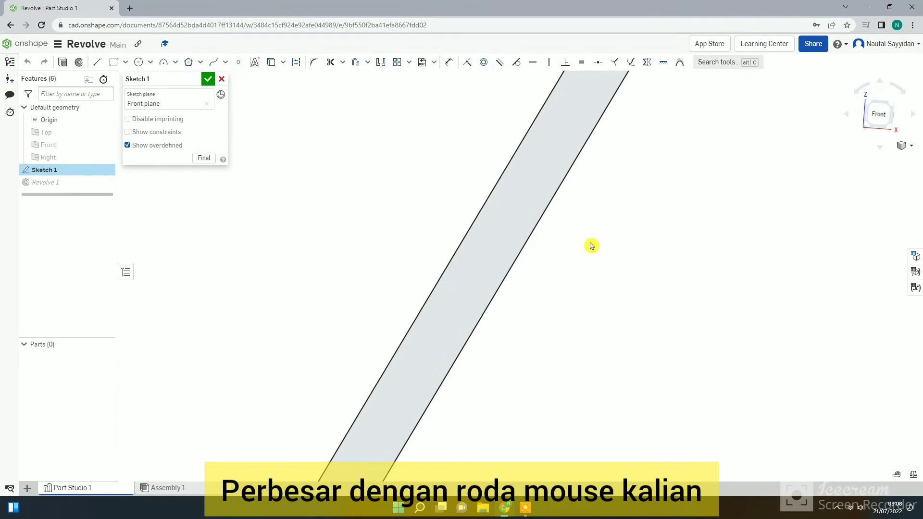
click(102, 67)
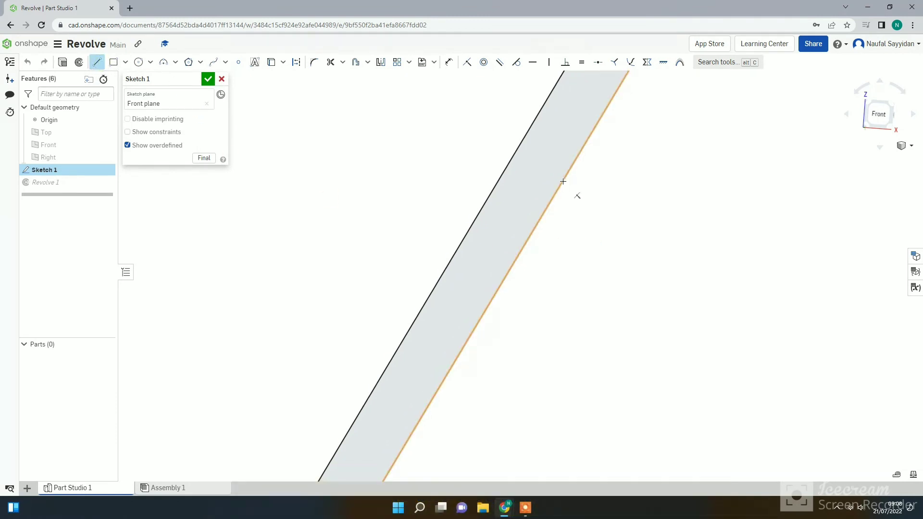
click(563, 180)
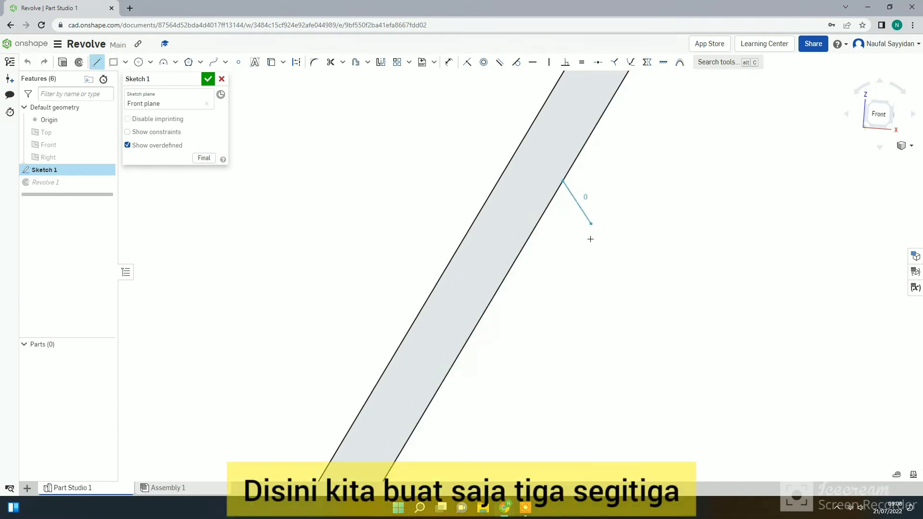
click(559, 236)
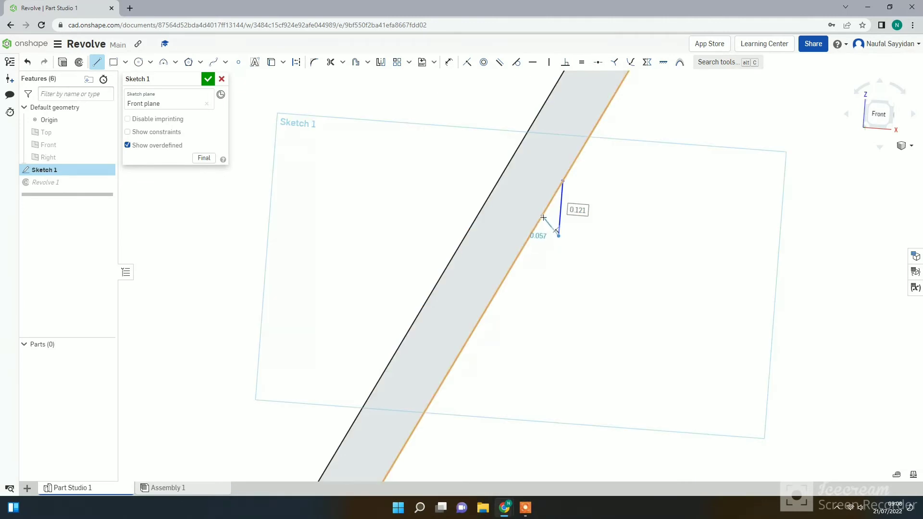
click(537, 225)
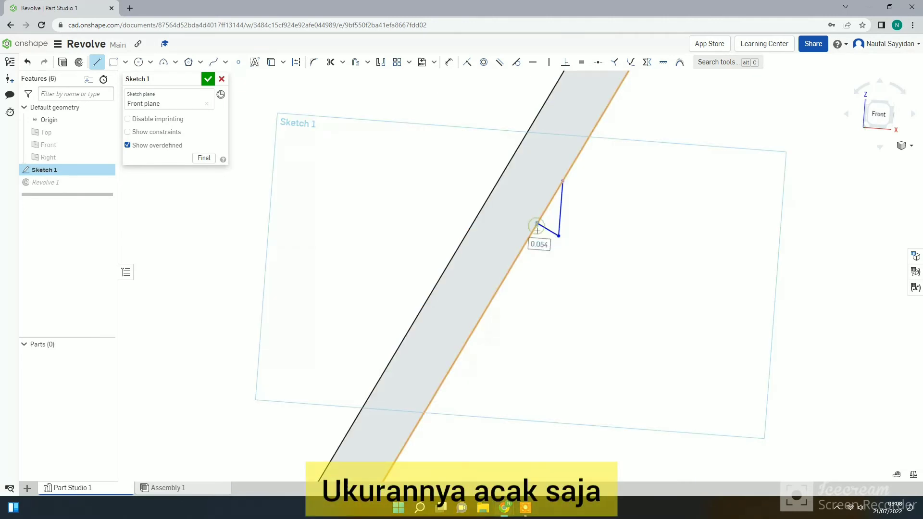
Add two triangles below the first, with sides about 0.105 and 0.047 in, and 0.113 and 0.052 in, and finish the sketch.
click(534, 272)
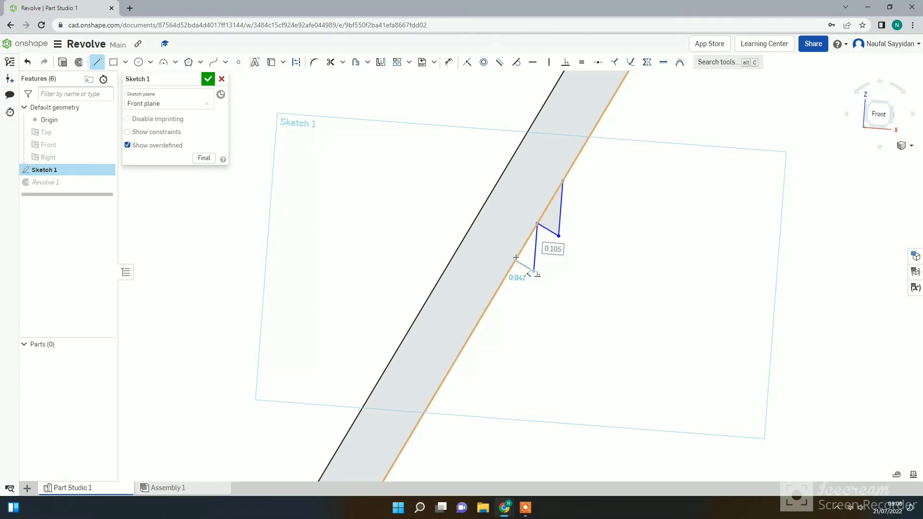
click(516, 257)
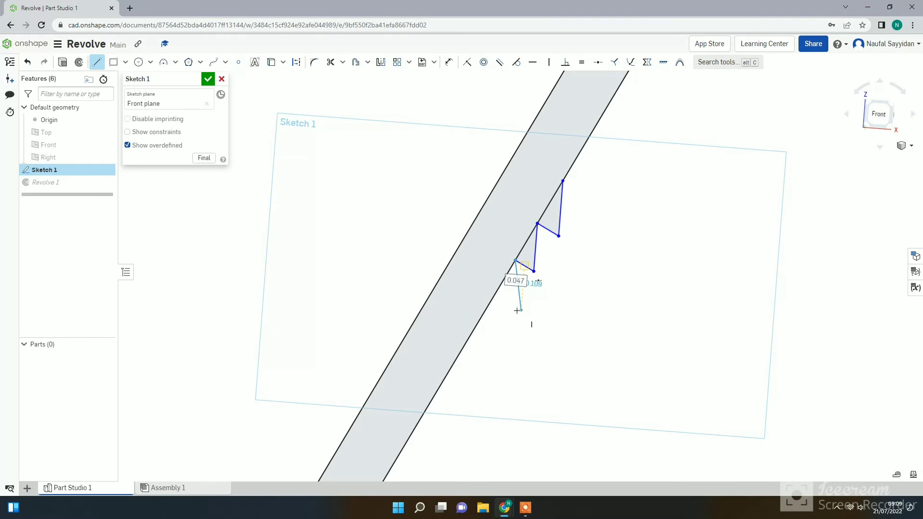
click(512, 312)
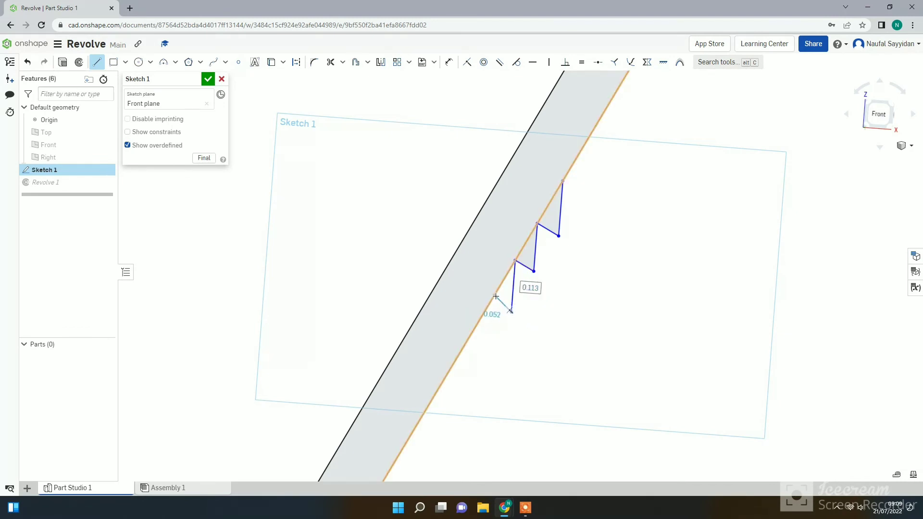
click(495, 296)
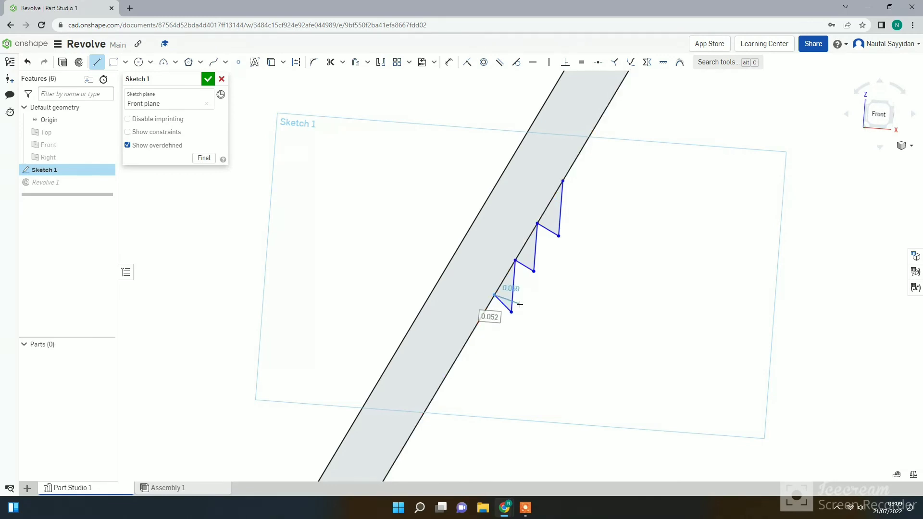
key(Escape)
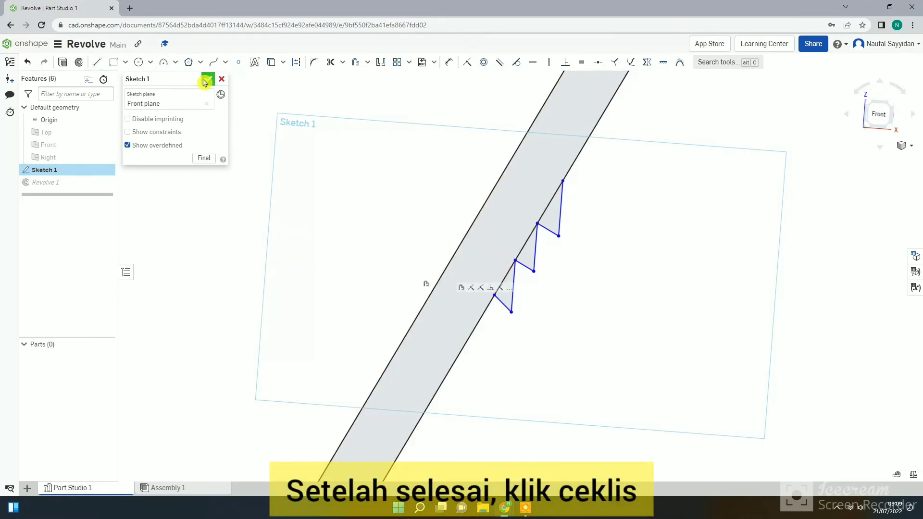
click(206, 81)
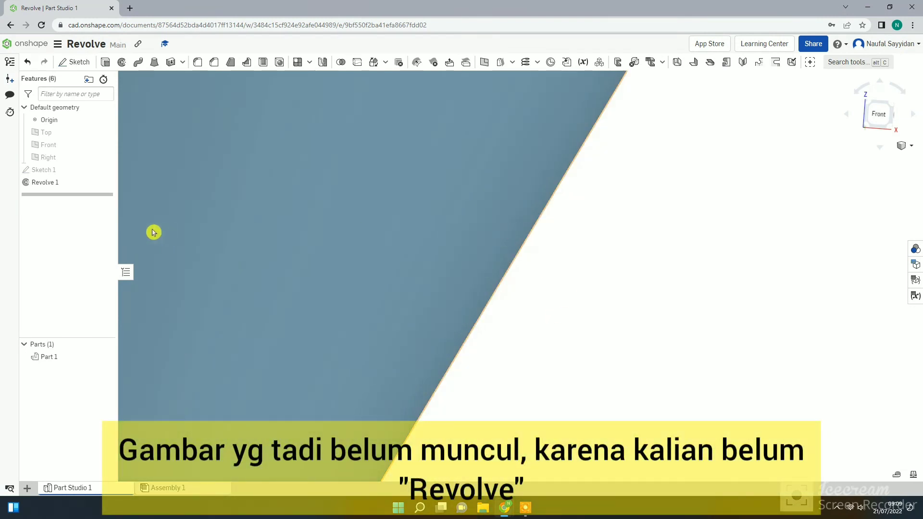
Edit Revolve 1 to include the three triangular regions on the outer wall.
right_click(76, 183)
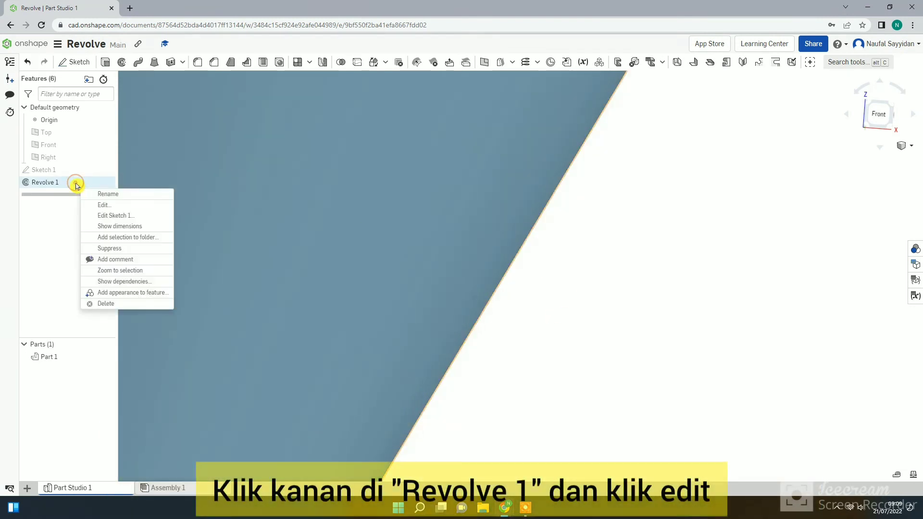
click(111, 206)
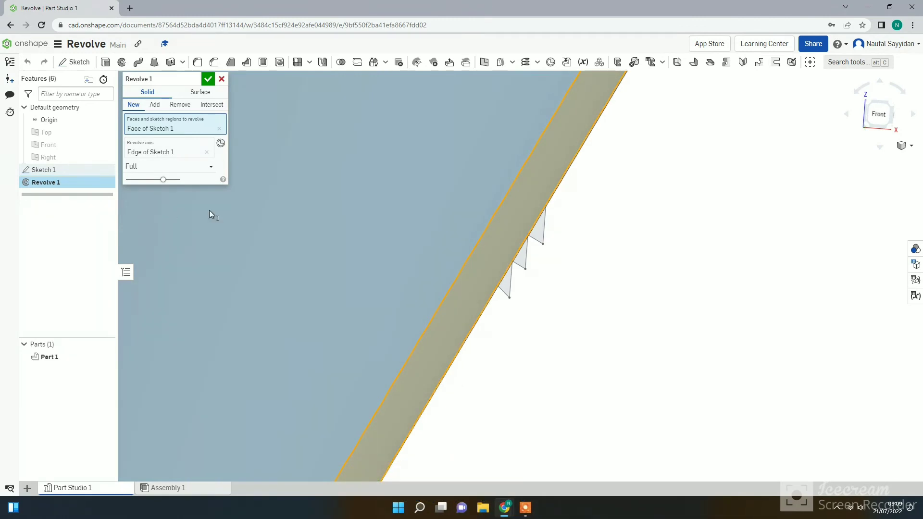
click(531, 241)
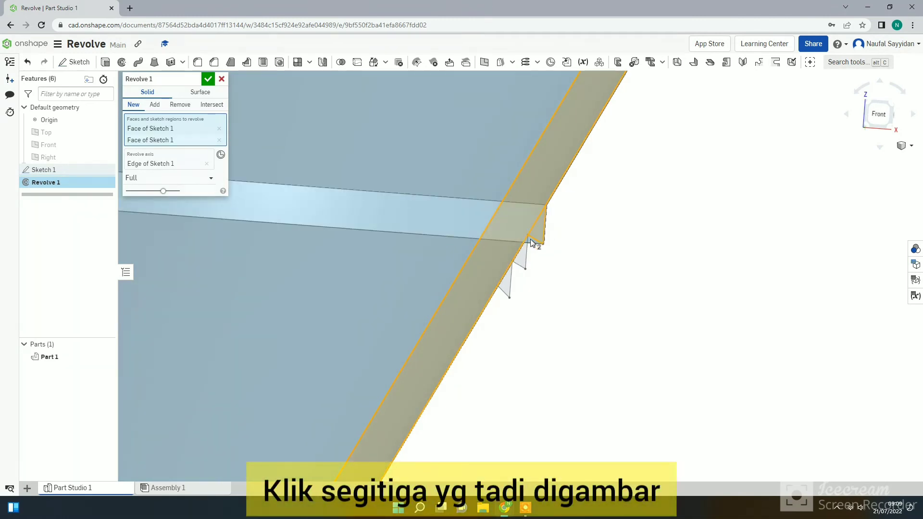
click(521, 258)
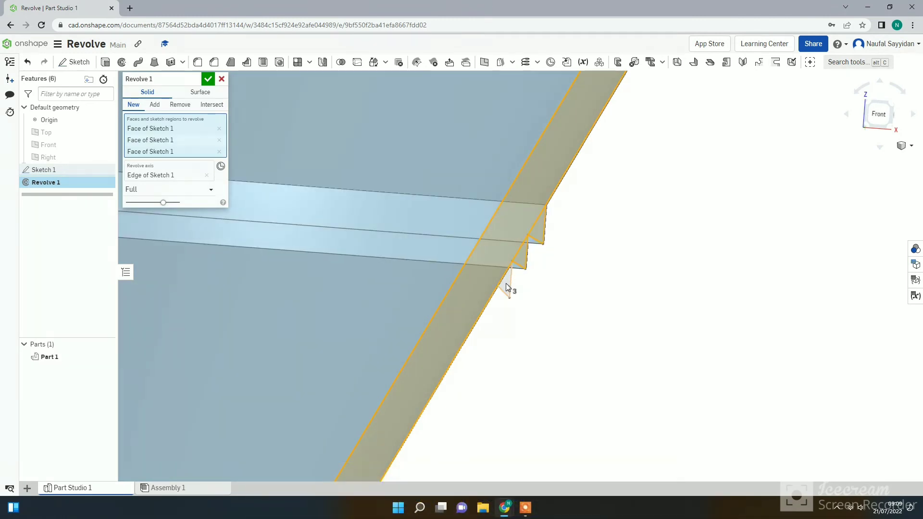
click(508, 288)
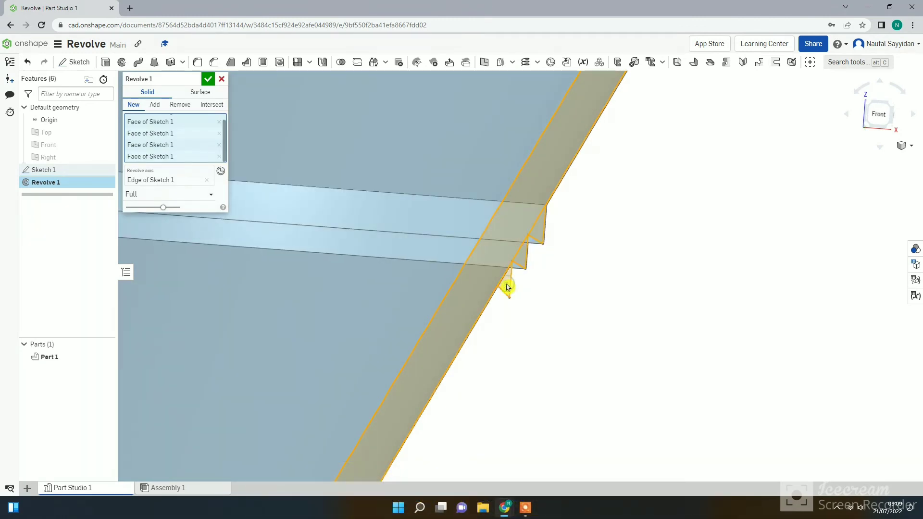
click(208, 79)
Examine the ridges around the bowl's outer wall from several sides and show the part in isometric view.
scroll(281, 179, down, 3)
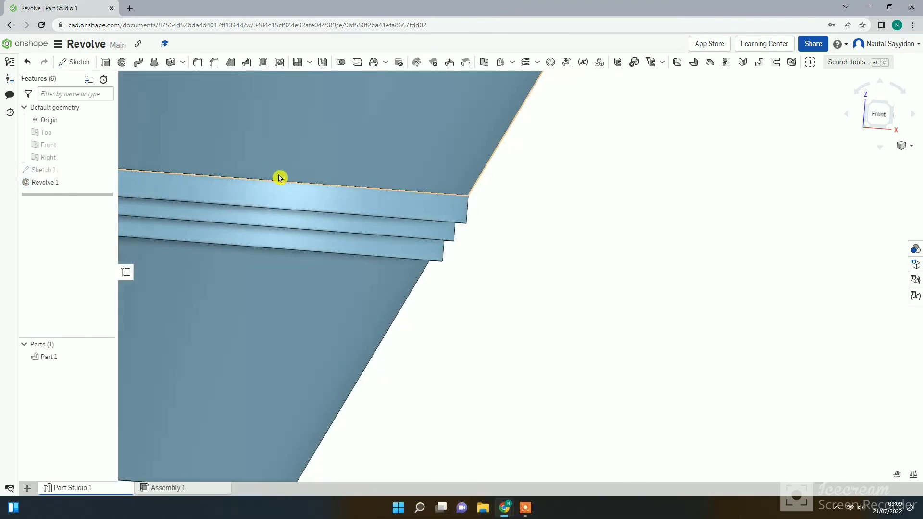
click(522, 299)
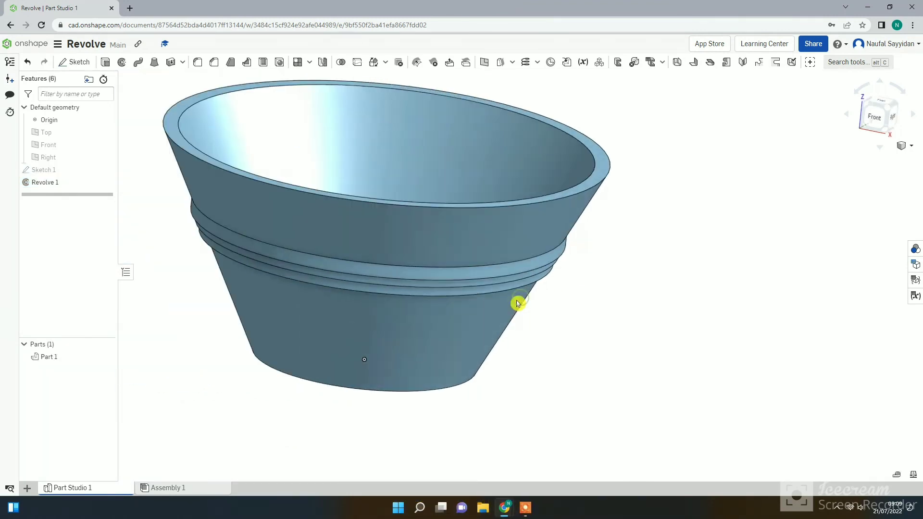
right_drag(508, 311, 504, 344)
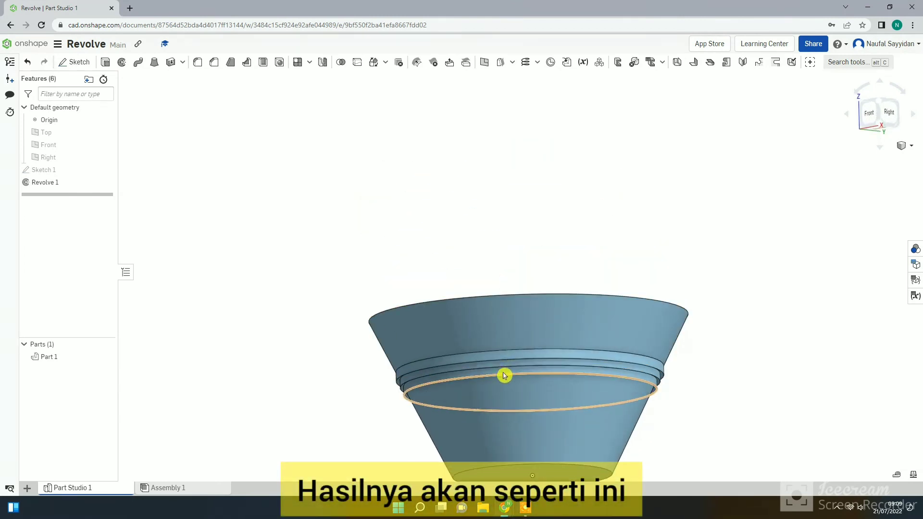
right_drag(505, 375, 445, 342)
scroll(521, 370, up, 4)
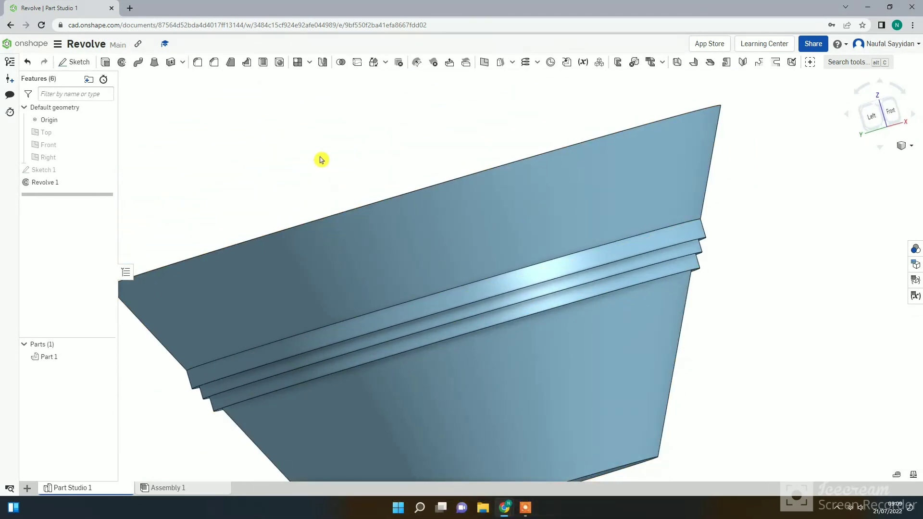
scroll(403, 190, down, 3)
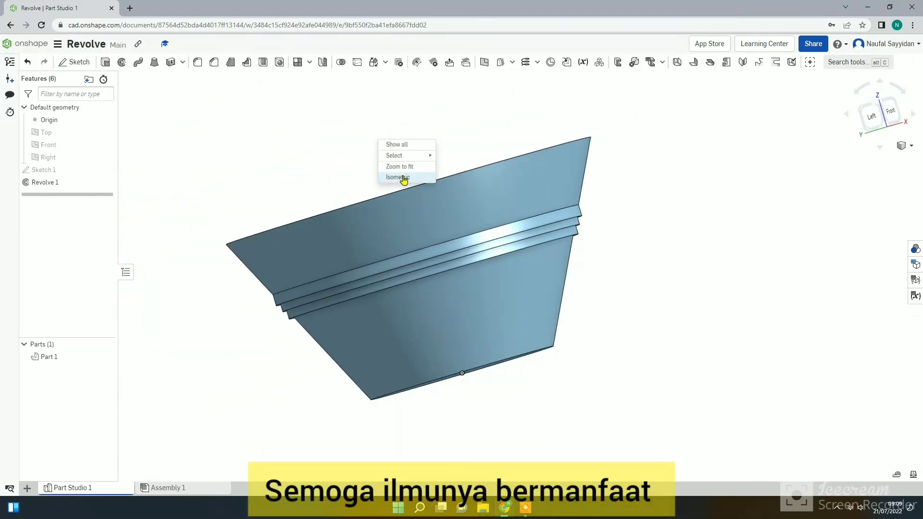
click(404, 178)
mouse_move(524, 512)
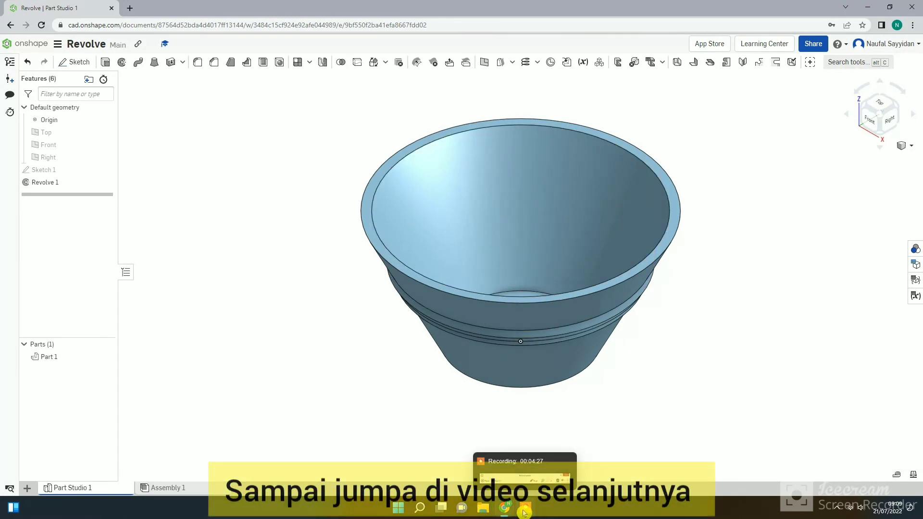
click(532, 485)
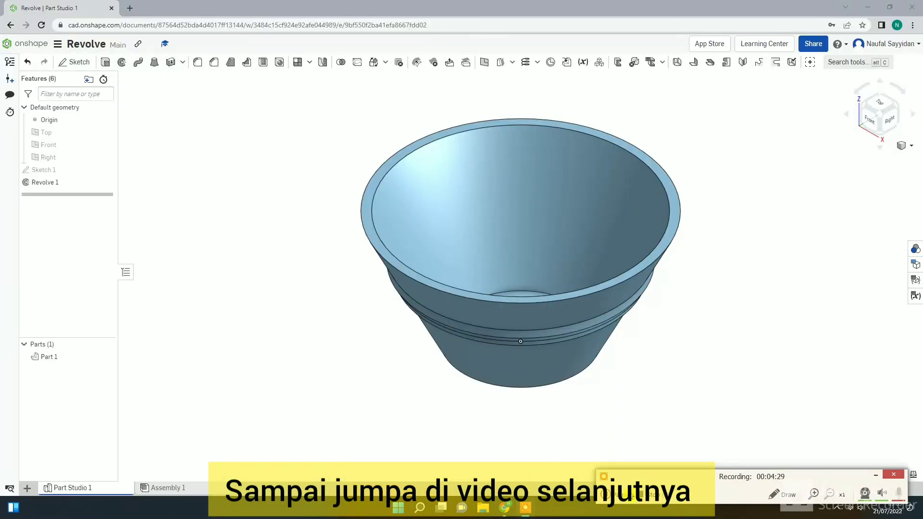